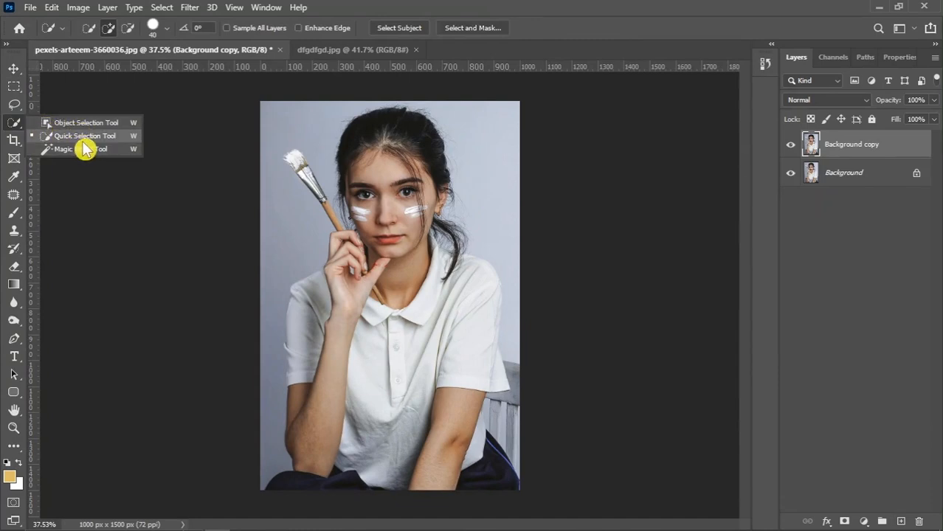
Step: Select the front of the white shirt between the arms with the Quick Selection Tool
{"action": "left_click", "coordinate": [82, 139]}
{"action": "scroll", "coordinate": [384, 365], "scroll_direction": "up", "scroll_amount": 5}
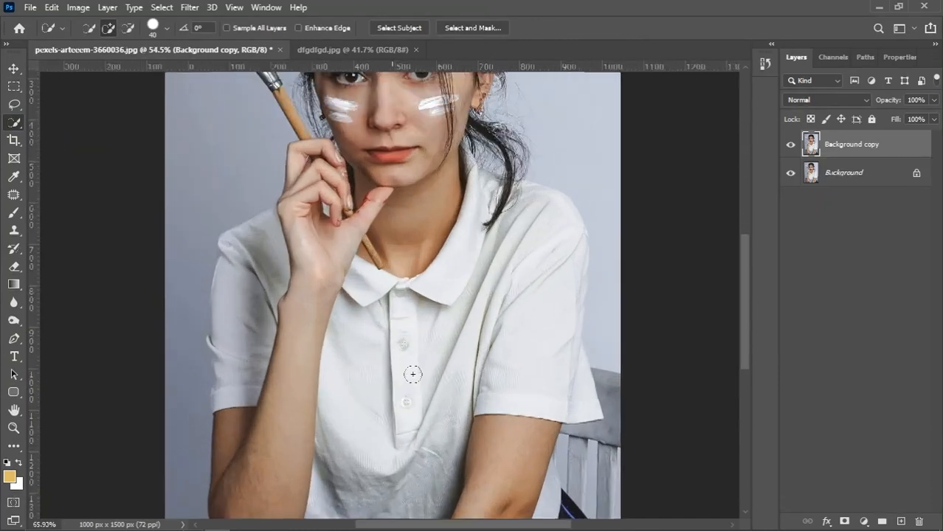
{"action": "scroll", "coordinate": [391, 310], "scroll_direction": "down", "scroll_amount": 5}
{"action": "scroll", "coordinate": [354, 222], "scroll_direction": "up", "scroll_amount": 3}
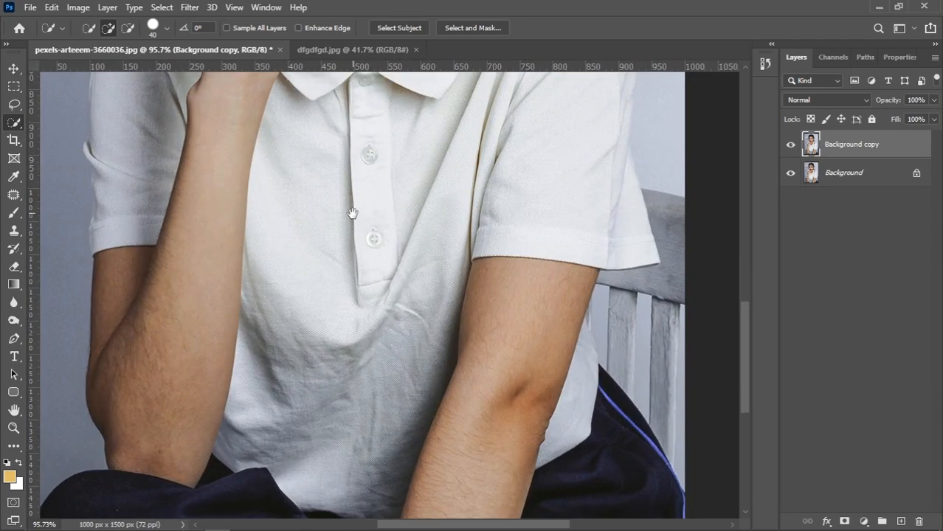
{"action": "left_click_drag", "start_coordinate": [339, 239], "coordinate": [363, 352]}
{"action": "left_click_drag", "start_coordinate": [368, 392], "coordinate": [380, 375]}
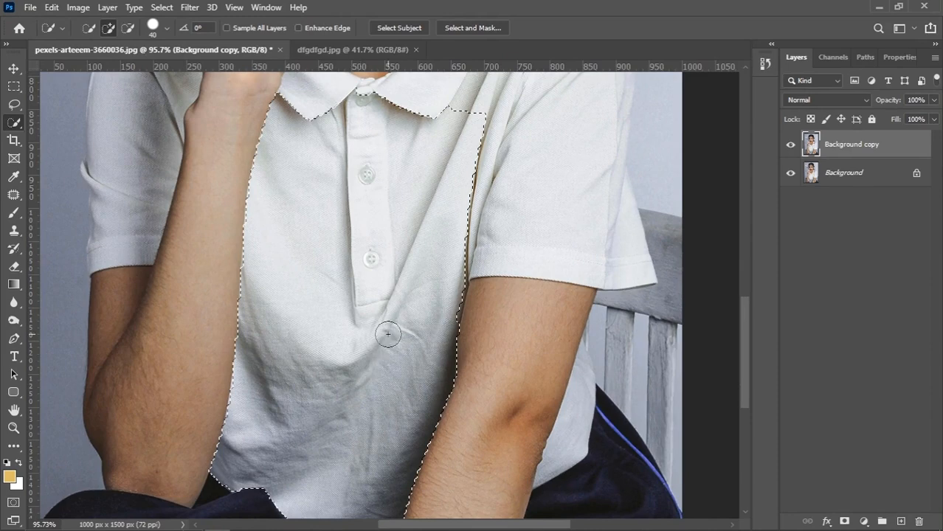
{"action": "mouse_move", "coordinate": [387, 334]}
{"action": "left_mouse_down"}
{"action": "mouse_move", "coordinate": [391, 359]}
{"action": "mouse_move", "coordinate": [442, 350]}
{"action": "left_mouse_up"}
Step: Extend the selection over the shirt collar, the sleeve beside the chair and the sleeve of the brush-holding arm
{"action": "left_click_drag", "start_coordinate": [429, 284], "coordinate": [345, 419]}
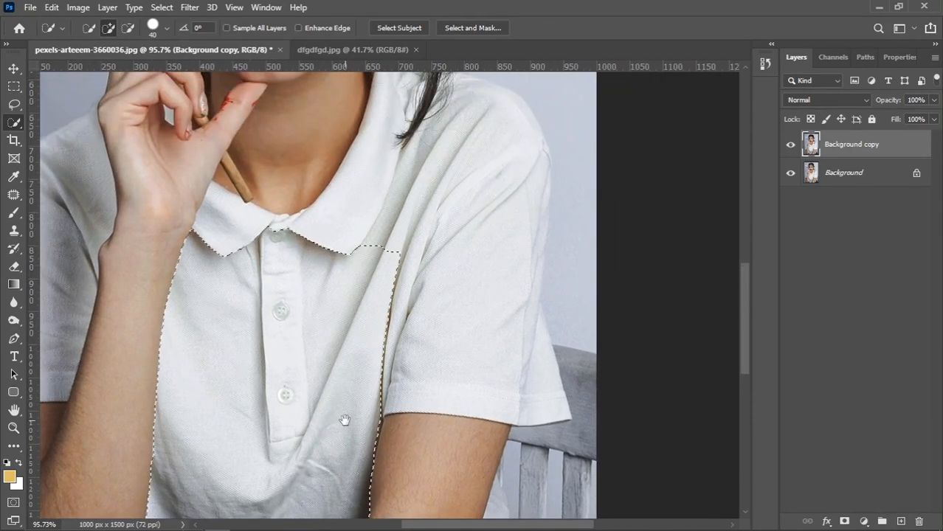
{"action": "mouse_move", "coordinate": [354, 220]}
{"action": "left_mouse_down"}
{"action": "mouse_move", "coordinate": [395, 187]}
{"action": "mouse_move", "coordinate": [421, 202]}
{"action": "mouse_move", "coordinate": [448, 315]}
{"action": "left_mouse_up"}
{"action": "left_click", "coordinate": [223, 228]}
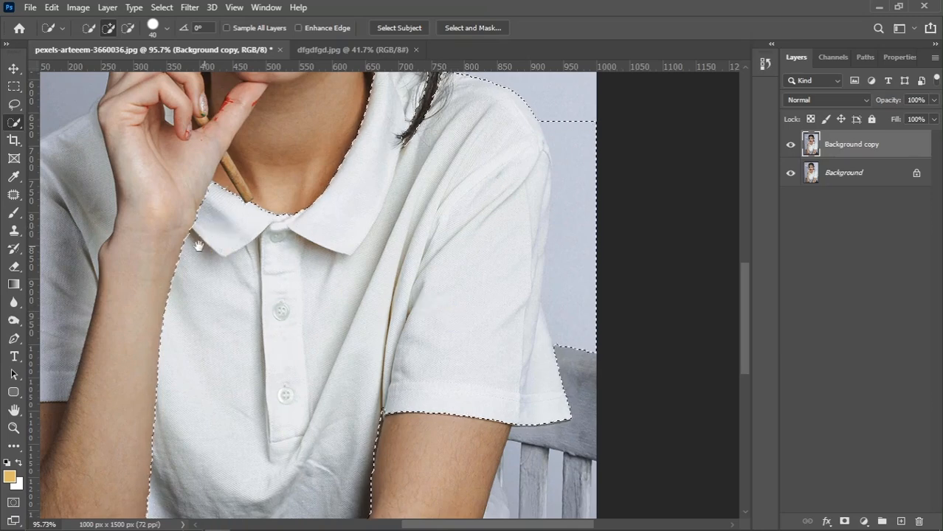
{"action": "left_click_drag", "start_coordinate": [198, 244], "coordinate": [375, 256]}
{"action": "mouse_move", "coordinate": [245, 219]}
{"action": "left_mouse_down"}
{"action": "mouse_move", "coordinate": [218, 265]}
{"action": "mouse_move", "coordinate": [216, 318]}
{"action": "left_mouse_up"}
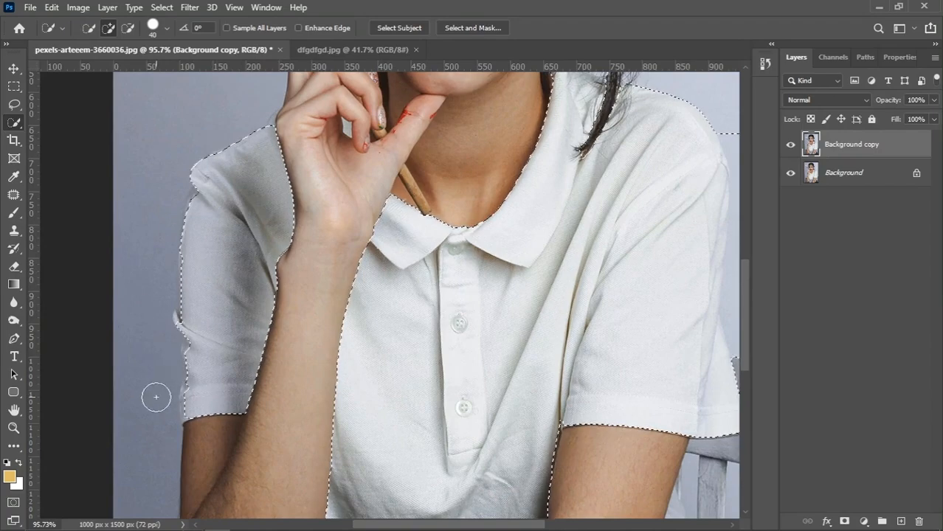
Step: Reduce the Quick Selection brush size to 10
{"action": "scroll", "coordinate": [153, 393], "scroll_direction": "up", "scroll_amount": 3}
{"action": "key", "text": "bracketleft"}
{"action": "key", "text": "bracketleft"}
{"action": "key", "text": "bracketleft"}
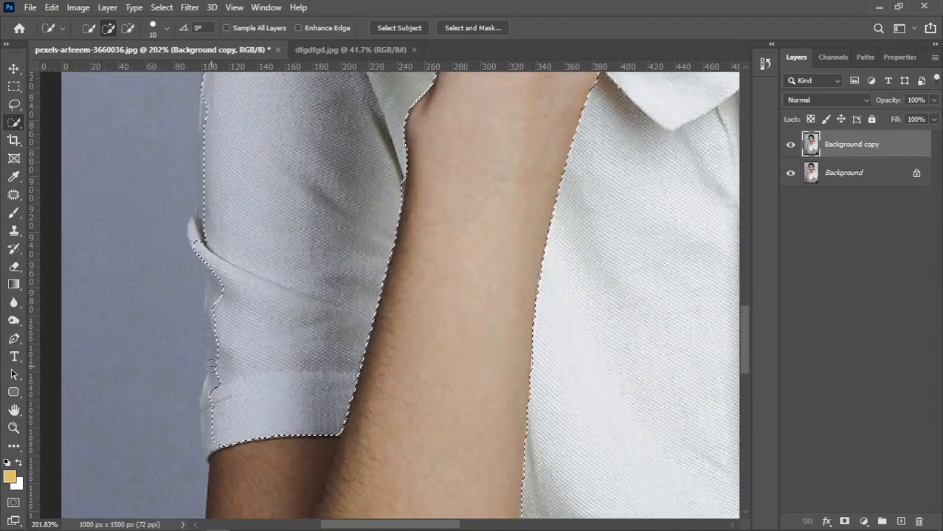
Step: Try to add the missed outer edge of the photo's left sleeve with the Quick Selection Tool
{"action": "scroll", "coordinate": [218, 356], "scroll_direction": "up", "scroll_amount": 2}
{"action": "mouse_move", "coordinate": [237, 316]}
{"action": "left_mouse_down"}
{"action": "mouse_move", "coordinate": [264, 266]}
{"action": "mouse_move", "coordinate": [280, 341]}
{"action": "left_mouse_up"}
{"action": "key", "text": "d"}
{"action": "scroll", "coordinate": [276, 268], "scroll_direction": "up", "scroll_amount": 1}
{"action": "left_click_drag", "start_coordinate": [278, 196], "coordinate": [274, 394]}
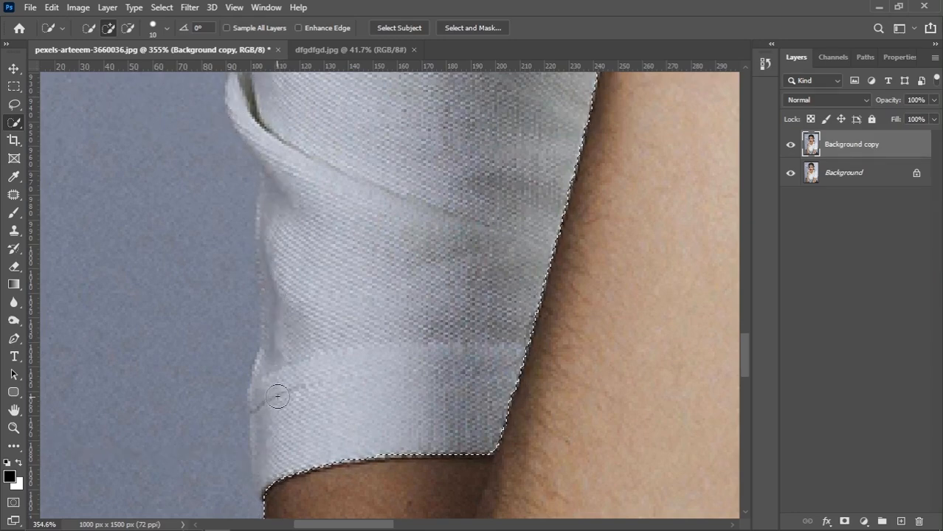
{"action": "scroll", "coordinate": [275, 392], "scroll_direction": "down", "scroll_amount": 3}
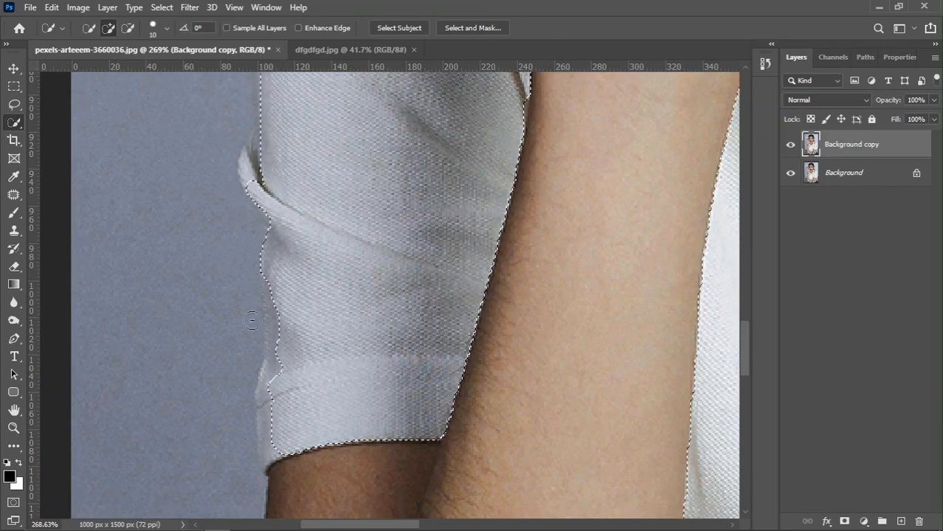
Step: Add the missed strip along the lower outer edge and hem of the photo's left sleeve with the Lasso Tool
{"action": "left_click", "coordinate": [13, 107]}
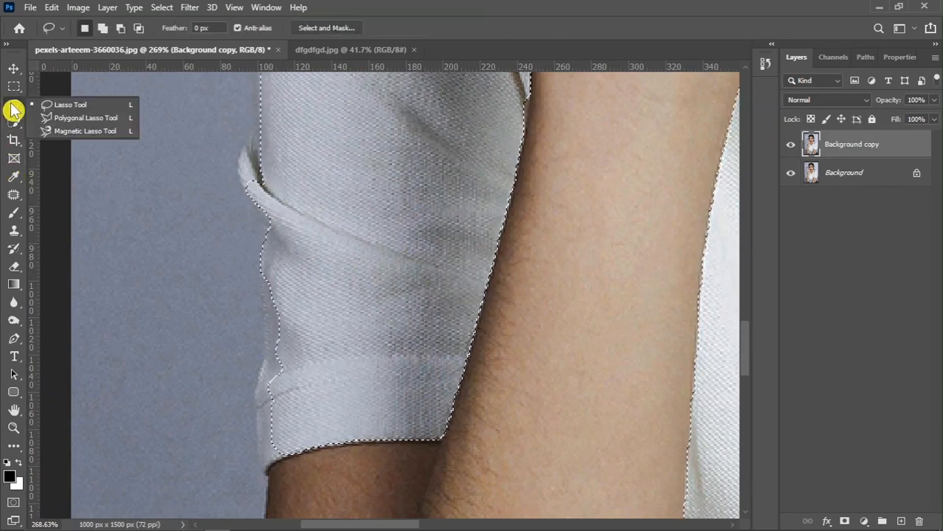
{"action": "left_click", "coordinate": [68, 103]}
{"action": "scroll", "coordinate": [254, 332], "scroll_direction": "up", "scroll_amount": 2}
{"action": "key", "text": "shift"}
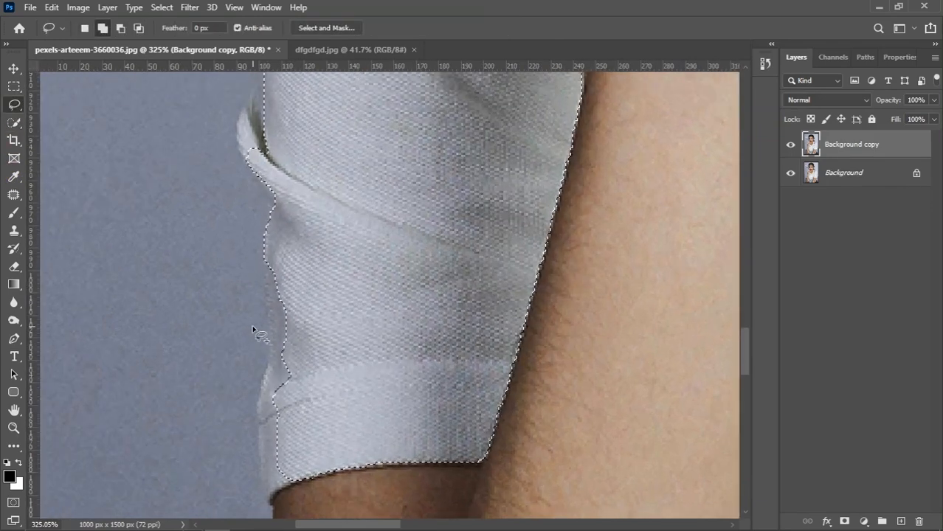
{"action": "mouse_move", "coordinate": [274, 255]}
{"action": "left_mouse_down"}
{"action": "mouse_move", "coordinate": [365, 261]}
{"action": "mouse_move", "coordinate": [276, 251]}
{"action": "left_mouse_up"}
{"action": "scroll", "coordinate": [312, 312], "scroll_direction": "up", "scroll_amount": 3}
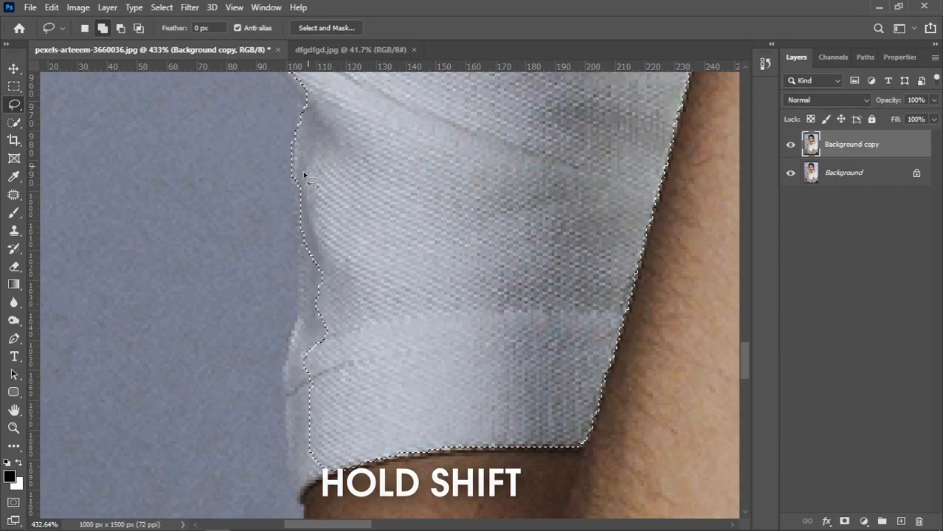
{"action": "left_click_drag", "start_coordinate": [304, 175], "coordinate": [299, 302]}
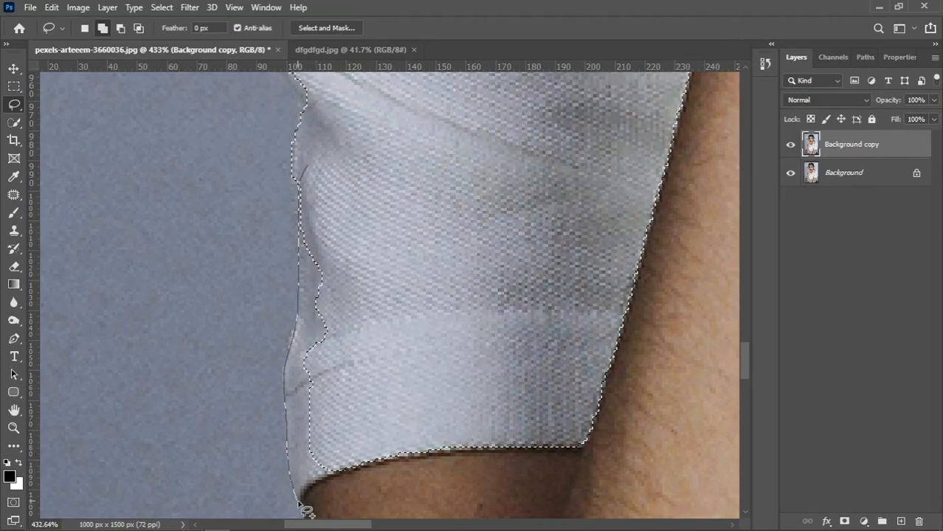
{"action": "left_click_drag", "start_coordinate": [370, 447], "coordinate": [376, 450]}
{"action": "scroll", "coordinate": [347, 369], "scroll_direction": "down", "scroll_amount": 3}
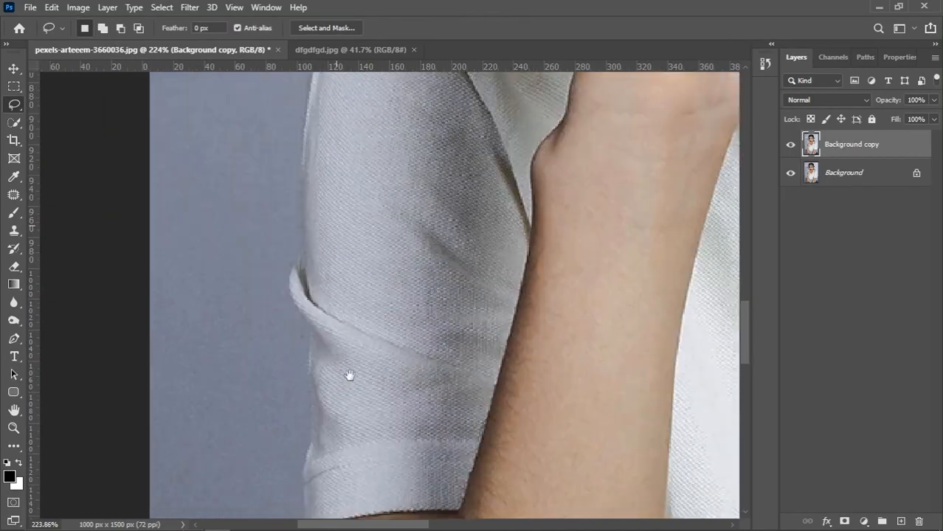
Step: Add the protruding fold and the missed outer edge just above it on the left sleeve to the lasso selection
{"action": "scroll", "coordinate": [321, 336], "scroll_direction": "up", "scroll_amount": 3}
{"action": "left_click_drag", "start_coordinate": [352, 266], "coordinate": [336, 293]}
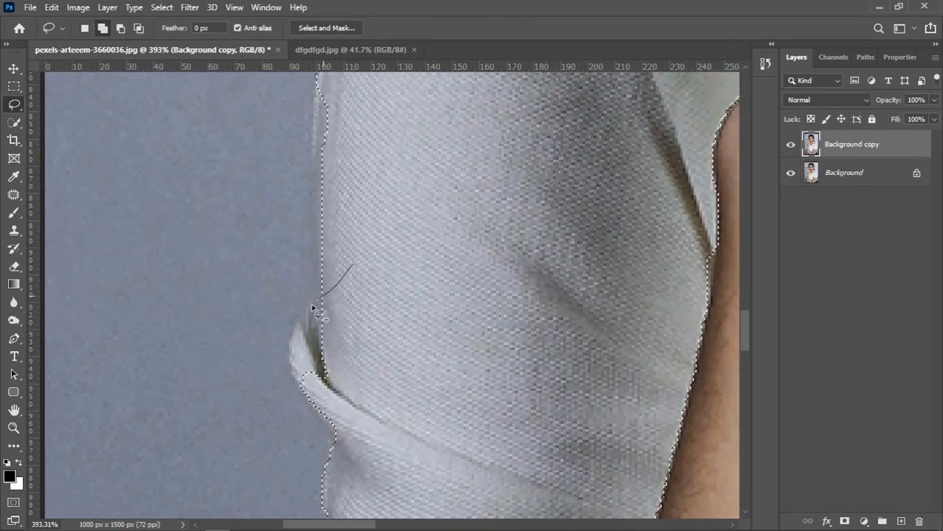
{"action": "left_click_drag", "start_coordinate": [418, 259], "coordinate": [373, 254]}
{"action": "left_click_drag", "start_coordinate": [371, 253], "coordinate": [356, 404]}
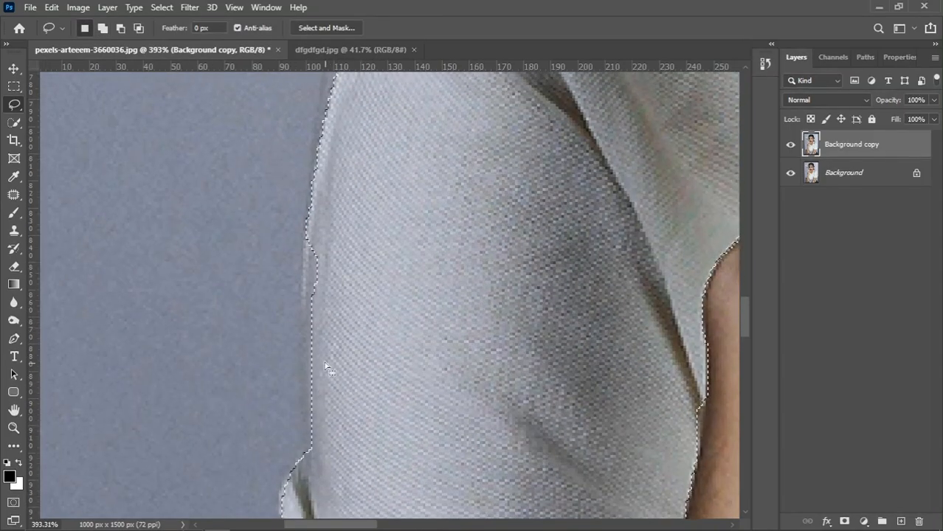
{"action": "scroll", "coordinate": [329, 365], "scroll_direction": "down", "scroll_amount": 2}
{"action": "left_click_drag", "start_coordinate": [328, 209], "coordinate": [311, 259]}
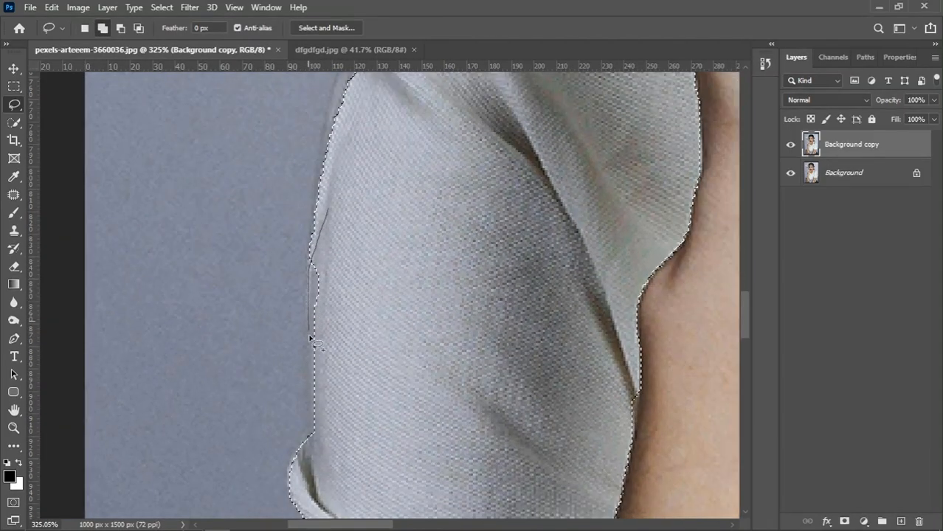
{"action": "left_click_drag", "start_coordinate": [396, 370], "coordinate": [387, 325]}
Step: Add the missed fabric at the top of the left sleeve, directly below the shoulder seam, with the lasso
{"action": "left_click_drag", "start_coordinate": [321, 313], "coordinate": [268, 493]}
{"action": "scroll", "coordinate": [275, 326], "scroll_direction": "up", "scroll_amount": 2}
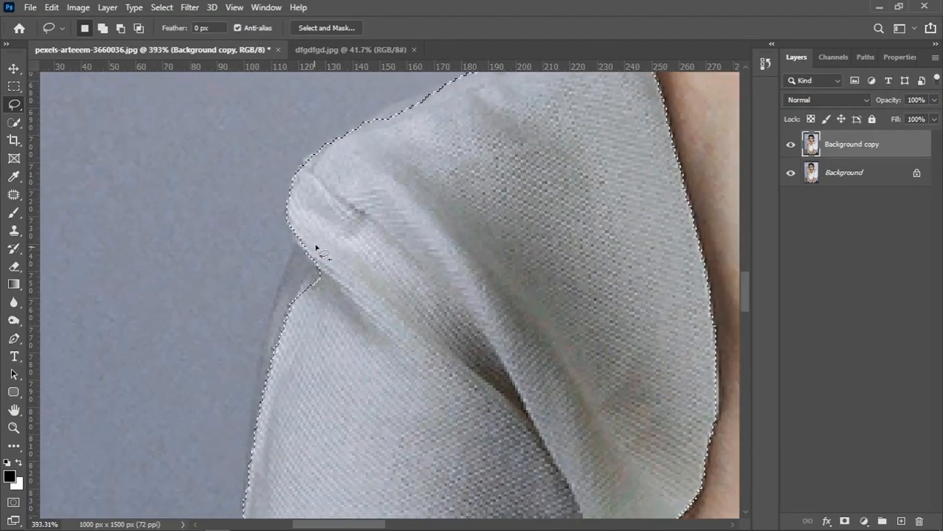
{"action": "left_click_drag", "start_coordinate": [333, 215], "coordinate": [307, 250]}
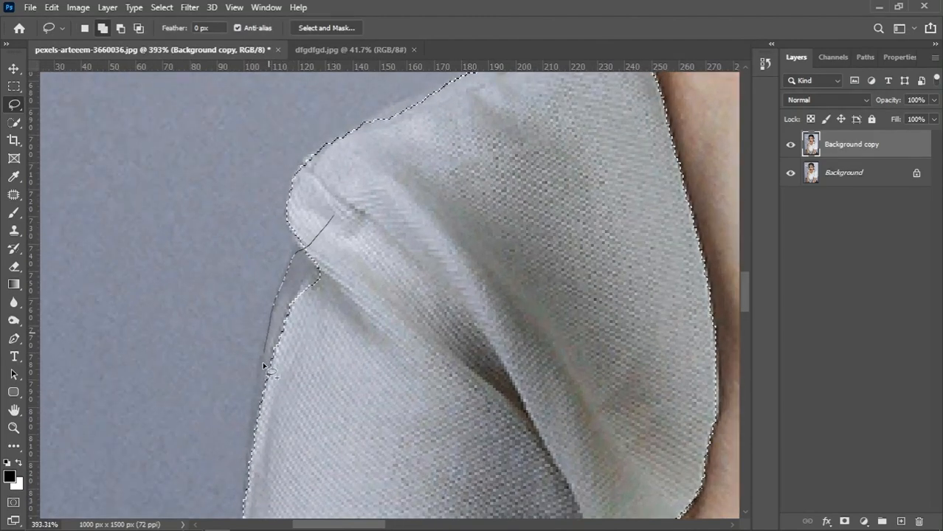
{"action": "left_click_drag", "start_coordinate": [251, 430], "coordinate": [410, 223]}
Step: Add the missed fabric along the left shoulder line up to the raised hand with the lasso
{"action": "scroll", "coordinate": [175, 236], "scroll_direction": "down", "scroll_amount": 5}
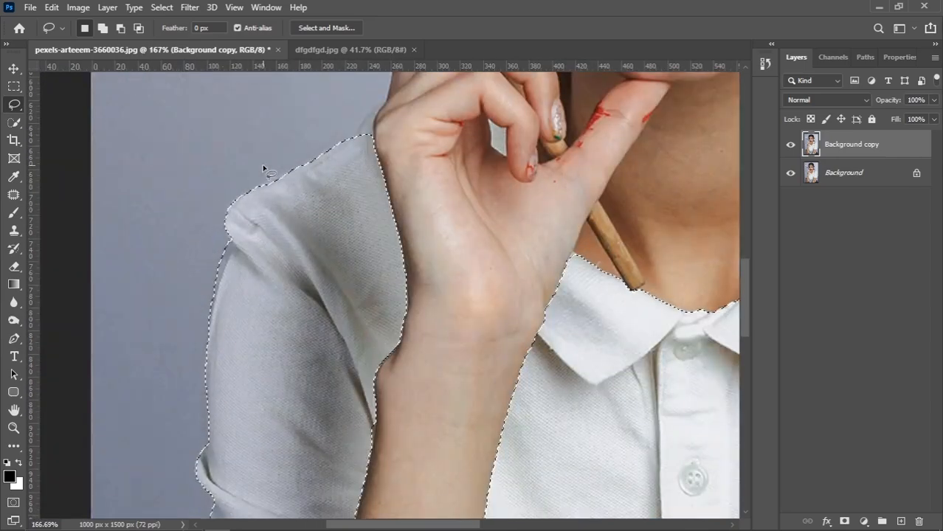
{"action": "scroll", "coordinate": [270, 193], "scroll_direction": "up", "scroll_amount": 2}
{"action": "left_click_drag", "start_coordinate": [271, 195], "coordinate": [274, 222]}
{"action": "scroll", "coordinate": [225, 331], "scroll_direction": "up", "scroll_amount": 2}
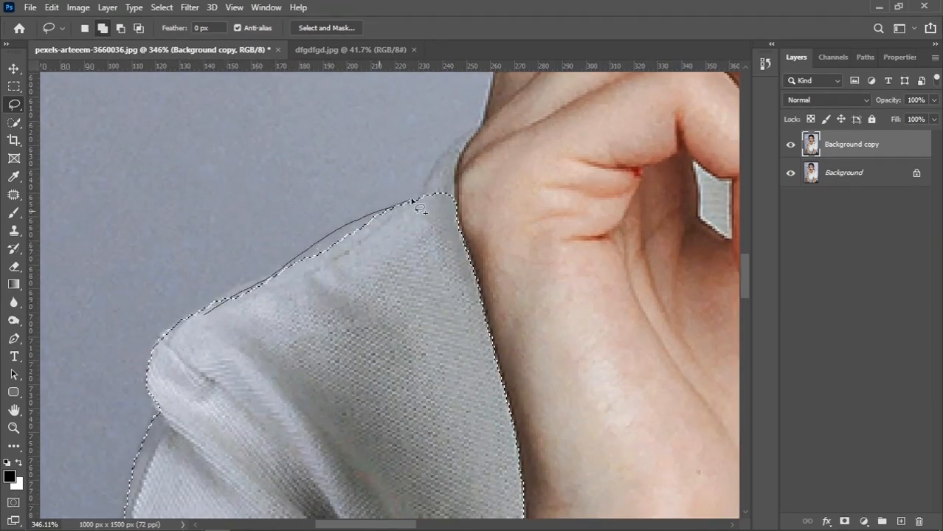
{"action": "left_click_drag", "start_coordinate": [474, 129], "coordinate": [457, 155]}
{"action": "left_click_drag", "start_coordinate": [273, 371], "coordinate": [273, 371]}
Step: Add the small patch of shirt visible between the fingers to the selection with the Magic Wand Tool
{"action": "scroll", "coordinate": [138, 238], "scroll_direction": "down", "scroll_amount": 5}
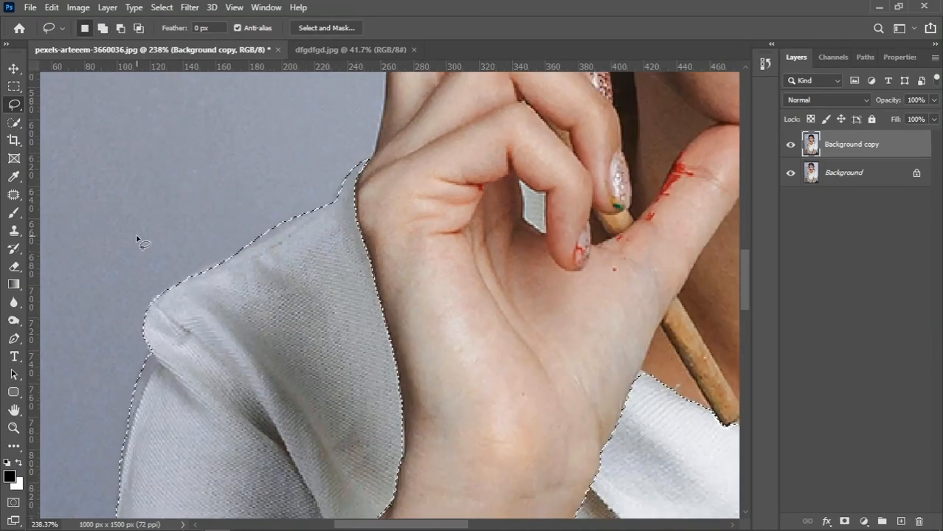
{"action": "scroll", "coordinate": [323, 196], "scroll_direction": "up", "scroll_amount": 2}
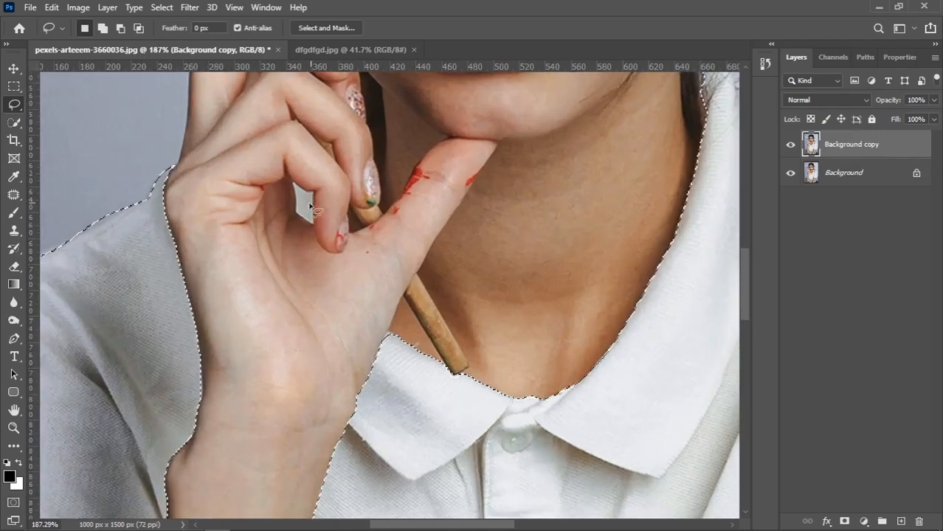
{"action": "key", "text": "w"}
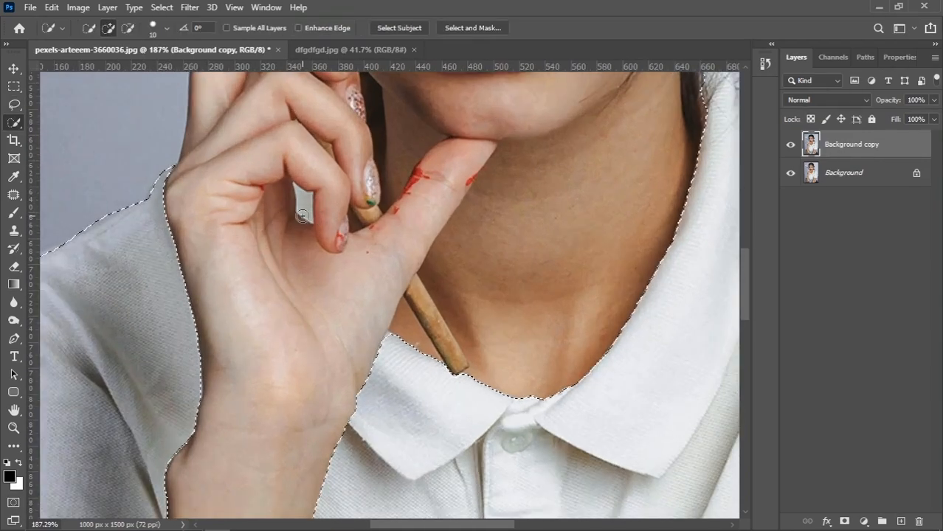
{"action": "right_click", "coordinate": [14, 122]}
{"action": "left_click", "coordinate": [74, 146]}
{"action": "scroll", "coordinate": [310, 203], "scroll_direction": "up", "scroll_amount": 2}
{"action": "left_click", "coordinate": [311, 205]}
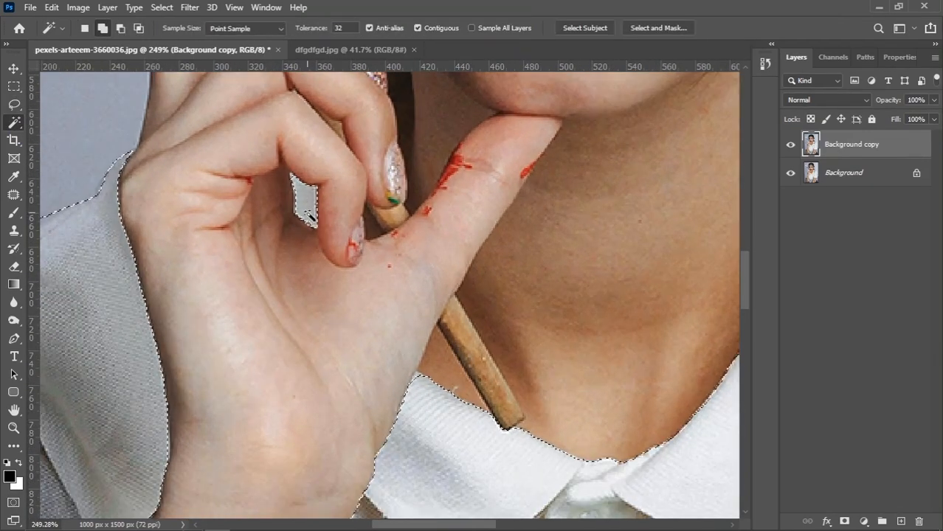
Step: Subtract the wrongly selected background beside the photo's right sleeve with the Quick Selection Tool
{"action": "right_click", "coordinate": [13, 121]}
{"action": "left_click", "coordinate": [87, 136]}
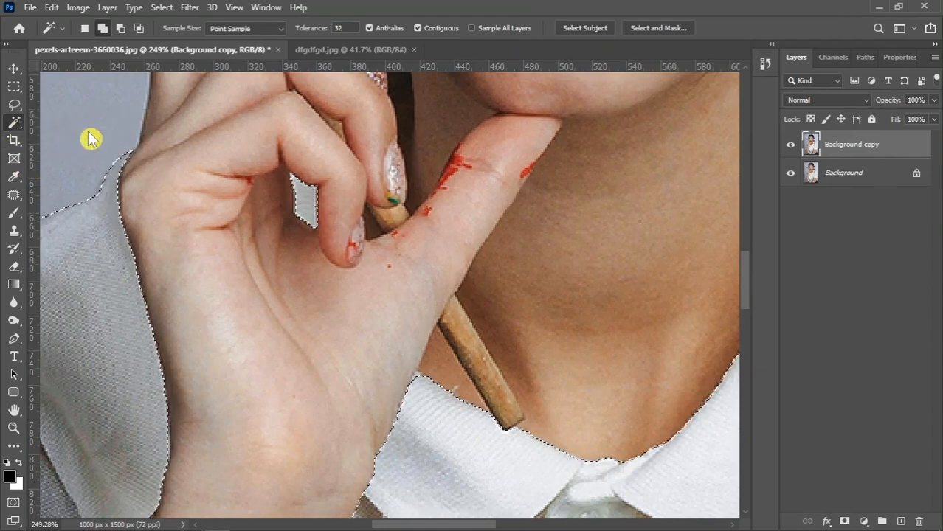
{"action": "scroll", "coordinate": [419, 209], "scroll_direction": "down", "scroll_amount": 3}
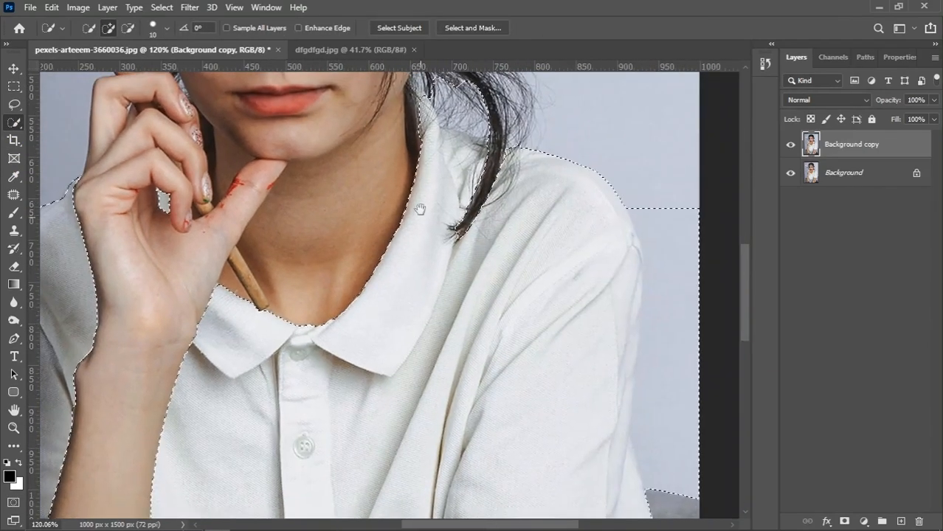
{"action": "left_click_drag", "start_coordinate": [415, 180], "coordinate": [380, 217]}
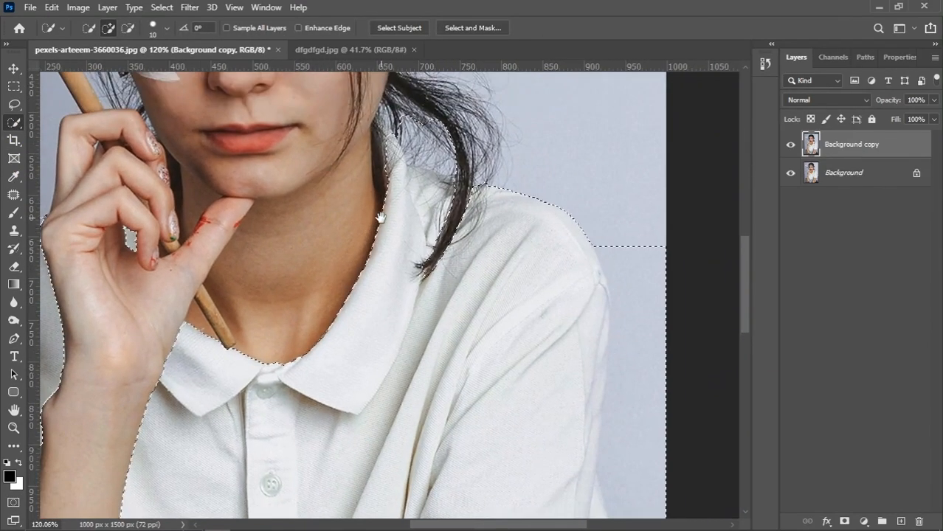
{"action": "left_click_drag", "start_coordinate": [624, 354], "coordinate": [472, 278]}
{"action": "scroll", "coordinate": [470, 275], "scroll_direction": "up", "scroll_amount": 2}
{"action": "left_click_drag", "start_coordinate": [458, 241], "coordinate": [454, 232]}
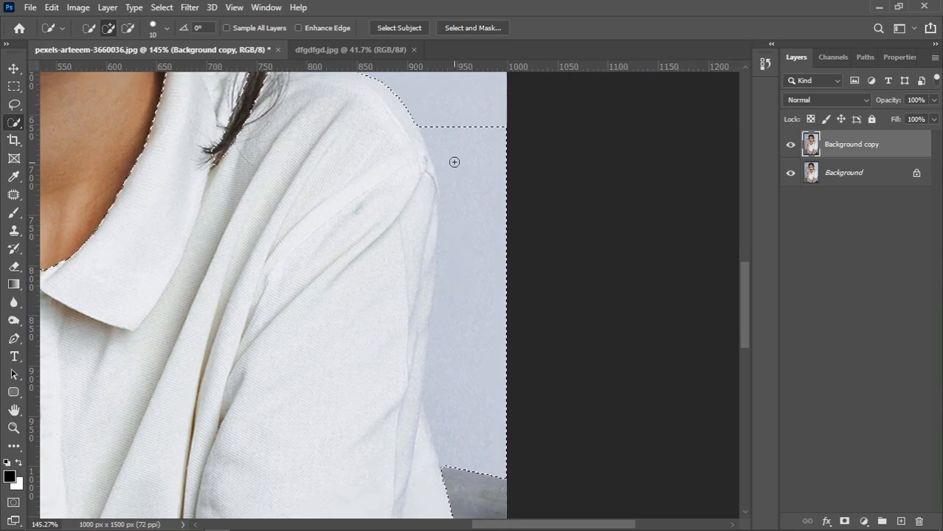
{"action": "mouse_move", "coordinate": [465, 118]}
{"action": "left_mouse_down"}
{"action": "mouse_move", "coordinate": [495, 331]}
{"action": "mouse_move", "coordinate": [490, 423]}
{"action": "left_mouse_up"}
{"action": "key", "text": "ctrl+z"}
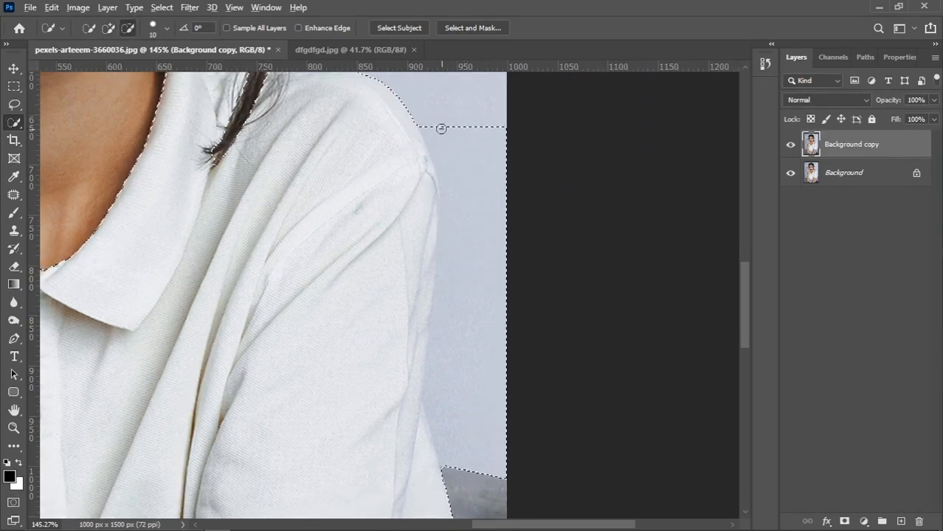
{"action": "mouse_move", "coordinate": [442, 126]}
{"action": "left_mouse_down"}
{"action": "mouse_move", "coordinate": [491, 330]}
{"action": "mouse_move", "coordinate": [480, 423]}
{"action": "mouse_move", "coordinate": [475, 282]}
{"action": "left_mouse_up"}
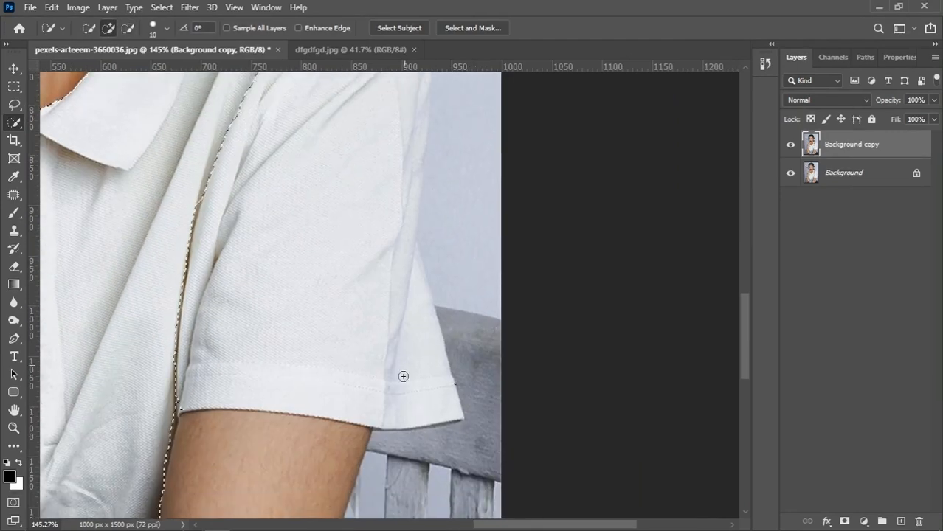
Step: Add the photo's right sleeve and shoulder back to the selection with the Quick Selection Tool
{"action": "scroll", "coordinate": [402, 375], "scroll_direction": "down", "scroll_amount": 1}
{"action": "mouse_move", "coordinate": [311, 173]}
{"action": "left_mouse_down"}
{"action": "mouse_move", "coordinate": [299, 240]}
{"action": "mouse_move", "coordinate": [258, 289]}
{"action": "mouse_move", "coordinate": [241, 204]}
{"action": "mouse_move", "coordinate": [276, 221]}
{"action": "left_mouse_up"}
{"action": "scroll", "coordinate": [276, 221], "scroll_direction": "up", "scroll_amount": 2}
{"action": "left_click", "coordinate": [322, 146]}
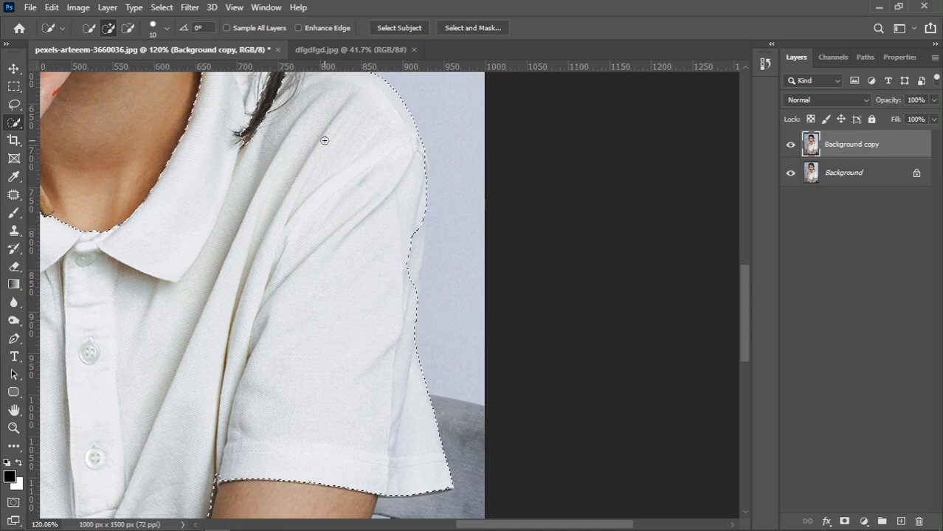
Step: Add the missed fabric along the outer edge of the photo's right sleeve to the selection with the Quick Selection Tool
{"action": "scroll", "coordinate": [421, 248], "scroll_direction": "up", "scroll_amount": 3}
{"action": "left_click_drag", "start_coordinate": [392, 295], "coordinate": [402, 279]}
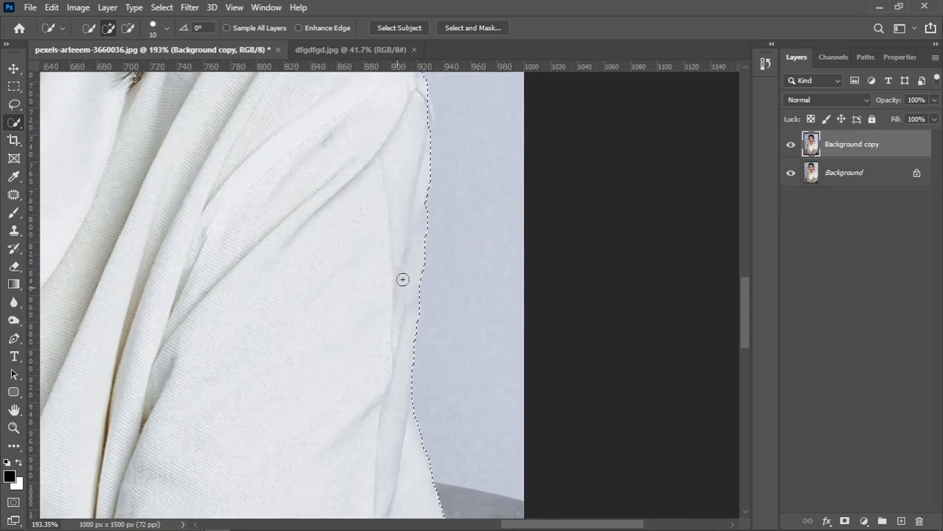
{"action": "scroll", "coordinate": [413, 229], "scroll_direction": "down", "scroll_amount": 1}
{"action": "scroll", "coordinate": [415, 282], "scroll_direction": "up", "scroll_amount": 3}
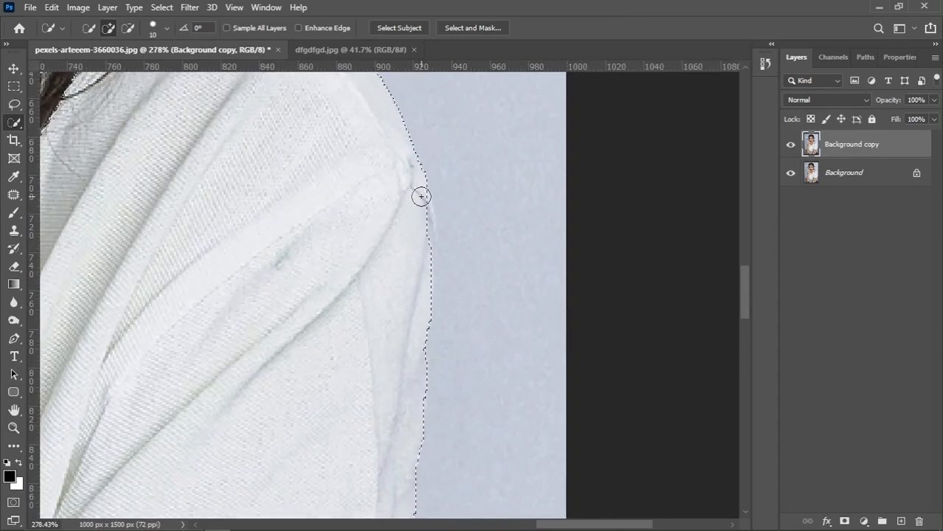
{"action": "left_click_drag", "start_coordinate": [412, 375], "coordinate": [400, 269]}
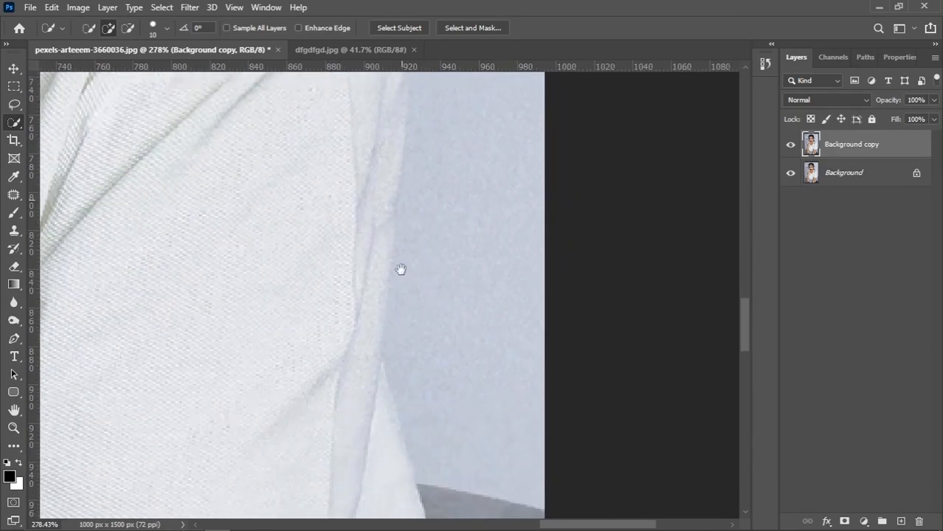
{"action": "left_click_drag", "start_coordinate": [376, 355], "coordinate": [373, 183]}
{"action": "scroll", "coordinate": [372, 182], "scroll_direction": "down", "scroll_amount": 1}
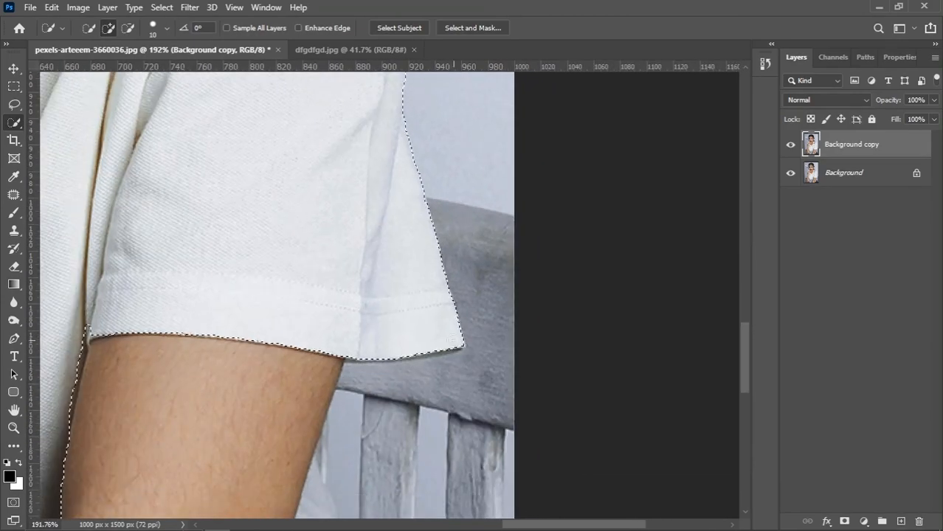
Step: Add the strip of shirt visible beside the forearm on the photo's right to the selection
{"action": "left_click_drag", "start_coordinate": [401, 357], "coordinate": [516, 233]}
{"action": "left_click_drag", "start_coordinate": [204, 233], "coordinate": [307, 255]}
{"action": "scroll", "coordinate": [400, 312], "scroll_direction": "up", "scroll_amount": 2}
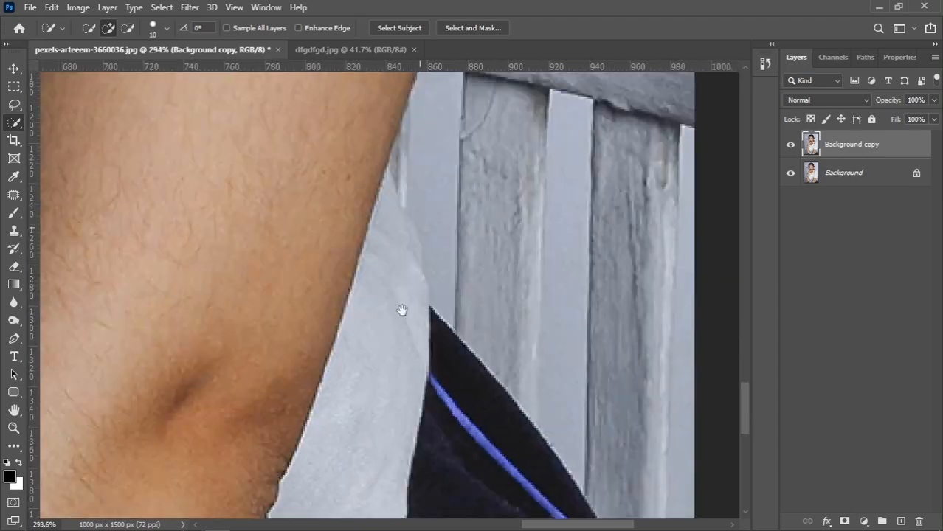
Step: Remove the background between the collar and the loose hair from the selection, and show the whole image
{"action": "left_click", "coordinate": [15, 127]}
{"action": "left_click", "coordinate": [14, 104]}
{"action": "scroll", "coordinate": [410, 290], "scroll_direction": "down", "scroll_amount": 2}
{"action": "scroll", "coordinate": [279, 186], "scroll_direction": "up", "scroll_amount": 6}
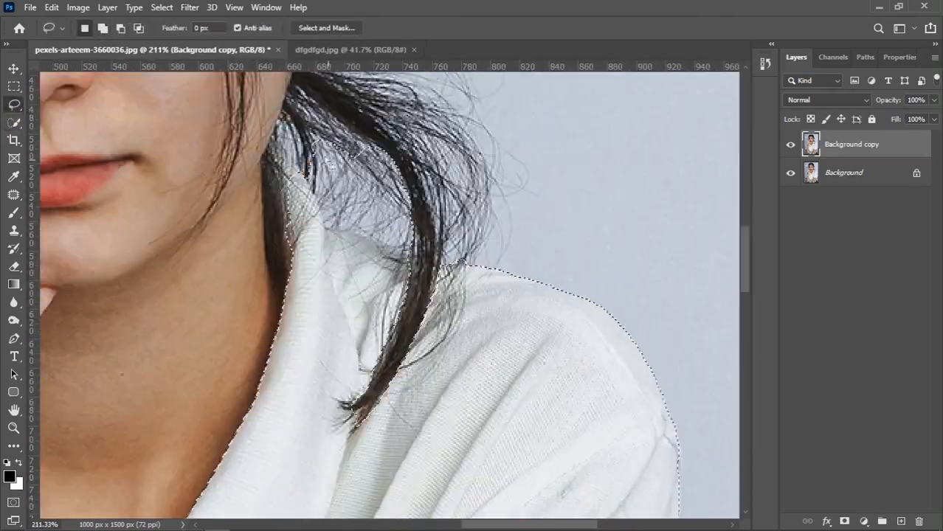
{"action": "key", "text": "w"}
{"action": "key", "text": "ctrl+0"}
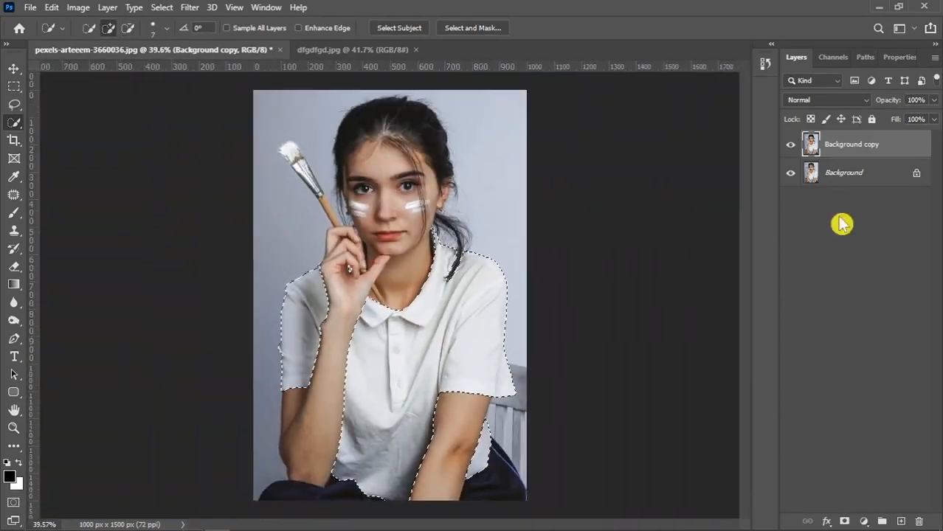
Step: Mask the Background copy layer with the shirt selection and check the cutout by briefly hiding the Background layer
{"action": "left_click", "coordinate": [845, 522]}
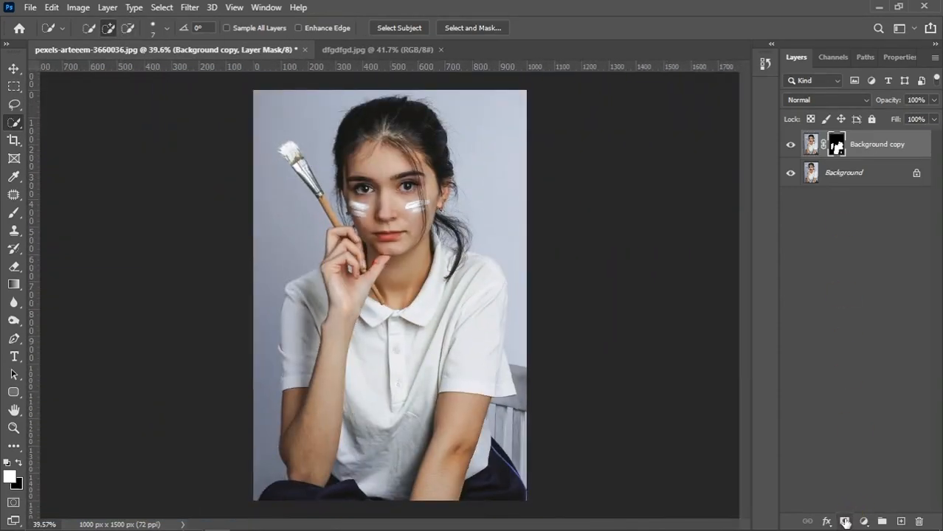
{"action": "left_click", "coordinate": [790, 174]}
{"action": "left_click", "coordinate": [790, 177]}
Step: Open Select and Mask for the layer mask and reduce the Refine Edge Brush size to 20
{"action": "left_click", "coordinate": [898, 59]}
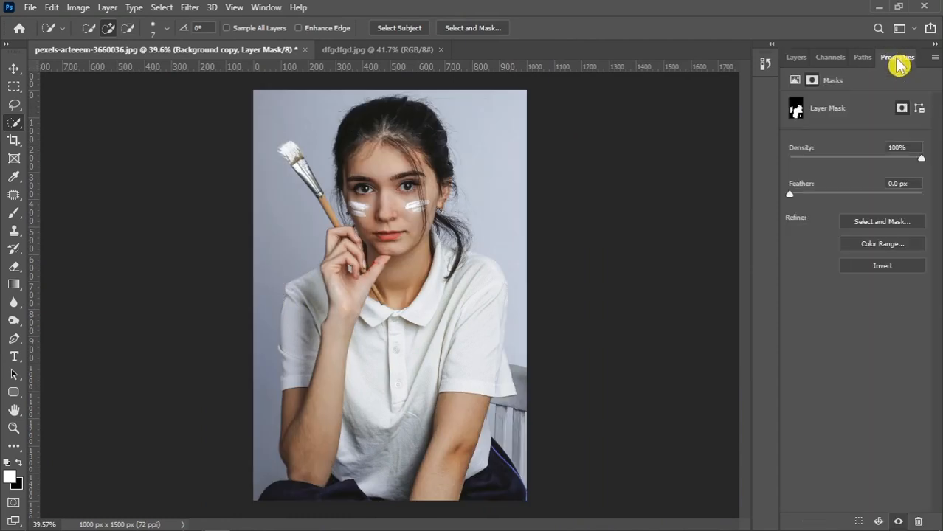
{"action": "left_click", "coordinate": [866, 225]}
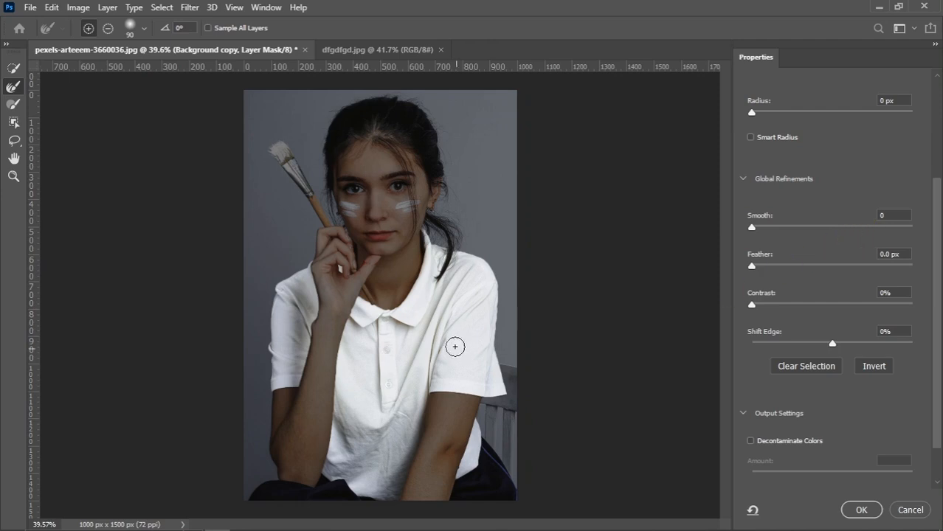
{"action": "scroll", "coordinate": [402, 317], "scroll_direction": "up", "scroll_amount": 7}
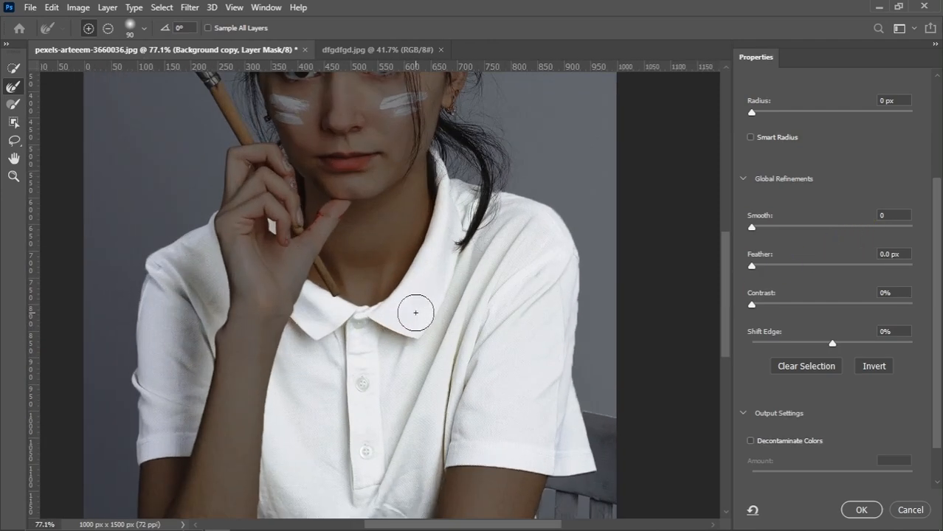
{"action": "left_click_drag", "start_coordinate": [418, 290], "coordinate": [400, 316]}
{"action": "scroll", "coordinate": [403, 263], "scroll_direction": "up", "scroll_amount": 2}
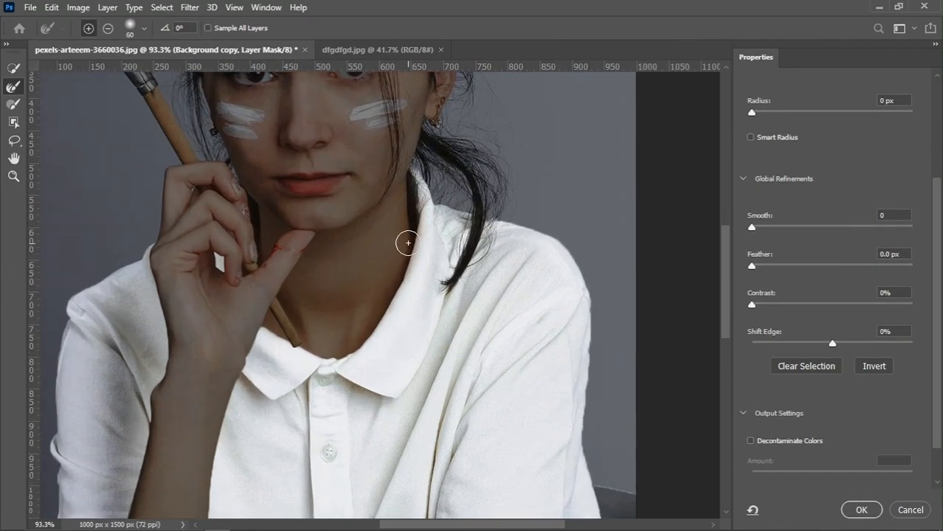
{"action": "scroll", "coordinate": [408, 242], "scroll_direction": "up", "scroll_amount": 2}
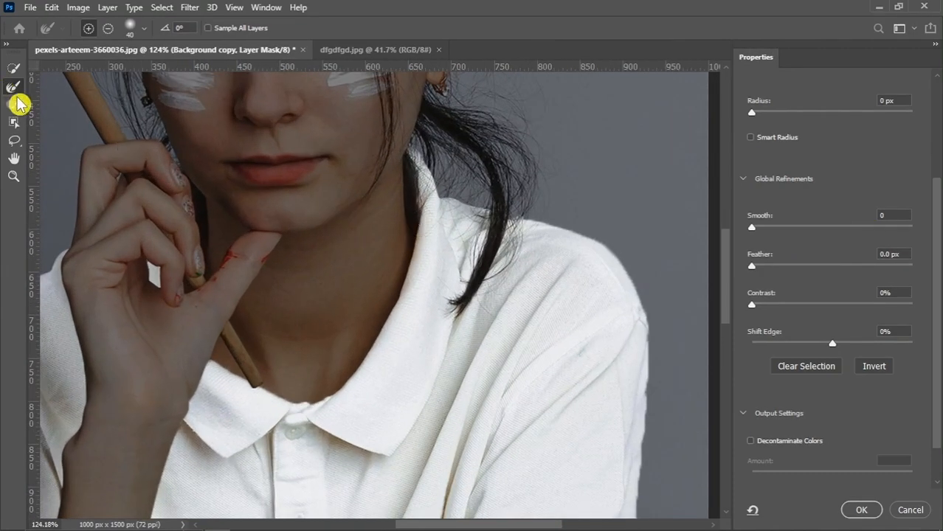
{"action": "left_click_drag", "start_coordinate": [414, 176], "coordinate": [406, 204]}
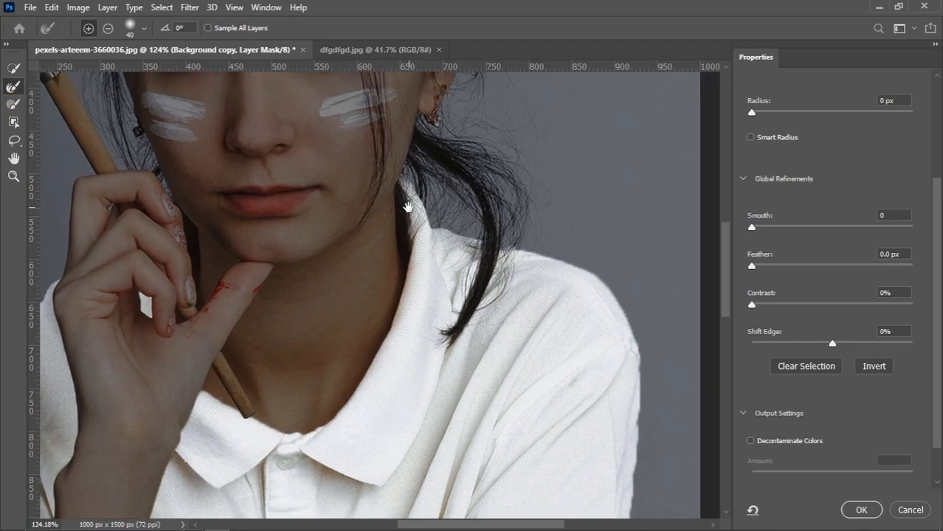
{"action": "scroll", "coordinate": [413, 235], "scroll_direction": "up", "scroll_amount": 2}
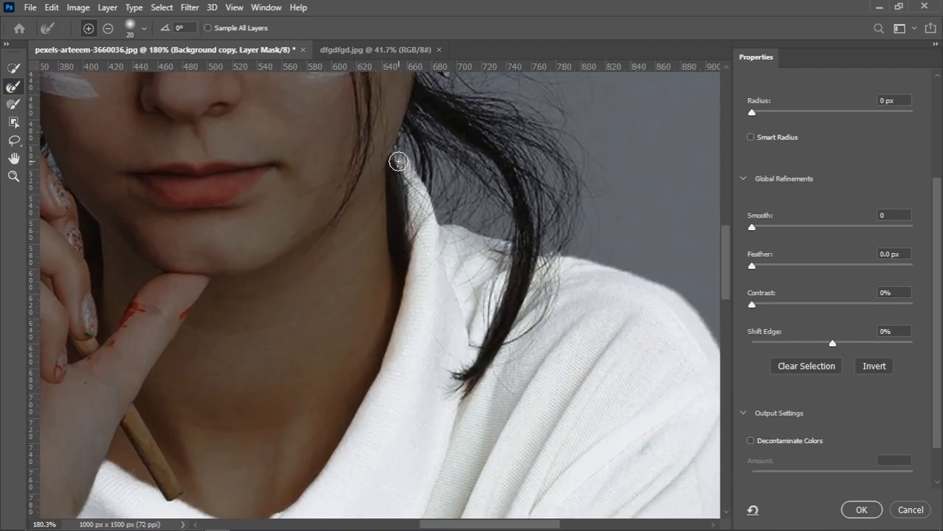
Step: Refine the mask edge along the collar tip, the shoulder and the loose hair strand with the Refine Edge Brush
{"action": "mouse_move", "coordinate": [398, 161]}
{"action": "left_mouse_down"}
{"action": "mouse_move", "coordinate": [409, 244]}
{"action": "mouse_move", "coordinate": [415, 173]}
{"action": "left_mouse_up"}
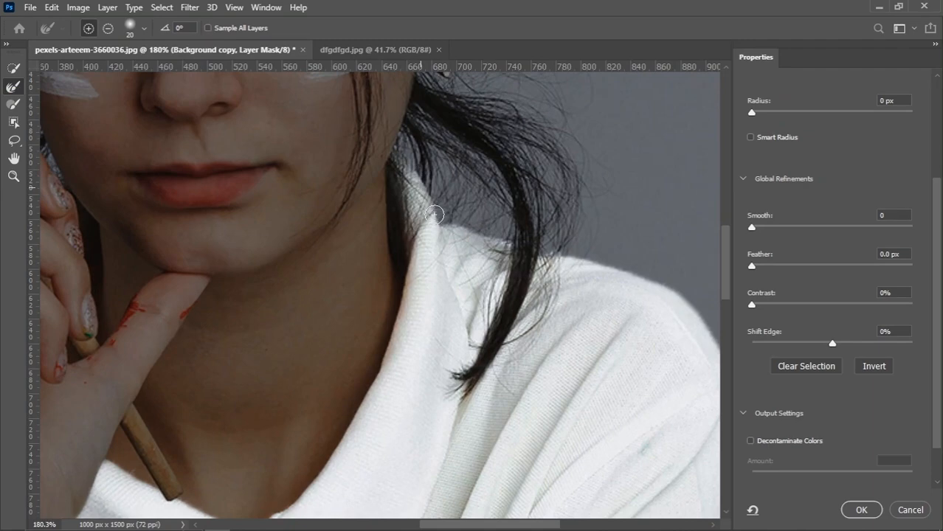
{"action": "mouse_move", "coordinate": [451, 231]}
{"action": "left_mouse_down"}
{"action": "mouse_move", "coordinate": [442, 223]}
{"action": "mouse_move", "coordinate": [502, 243]}
{"action": "left_mouse_up"}
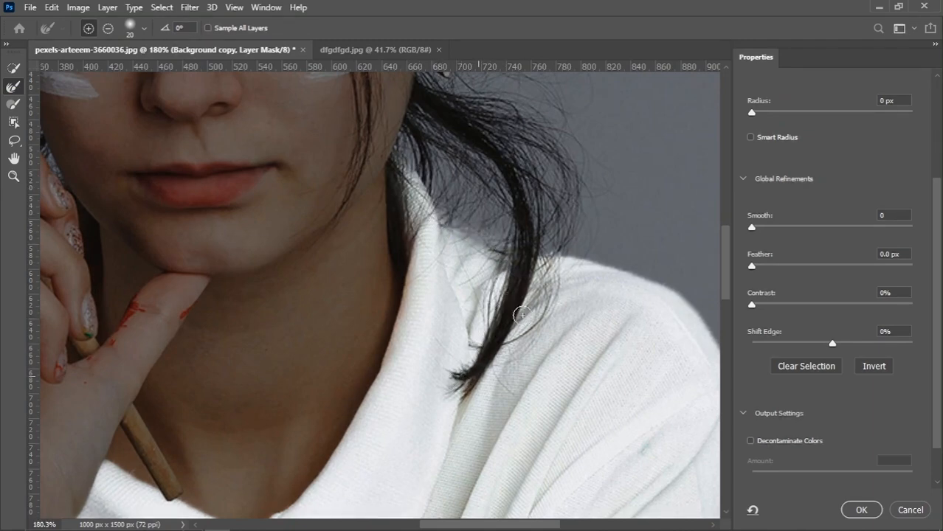
{"action": "mouse_move", "coordinate": [544, 253]}
{"action": "left_mouse_down"}
{"action": "mouse_move", "coordinate": [550, 290]}
{"action": "mouse_move", "coordinate": [524, 324]}
{"action": "left_mouse_up"}
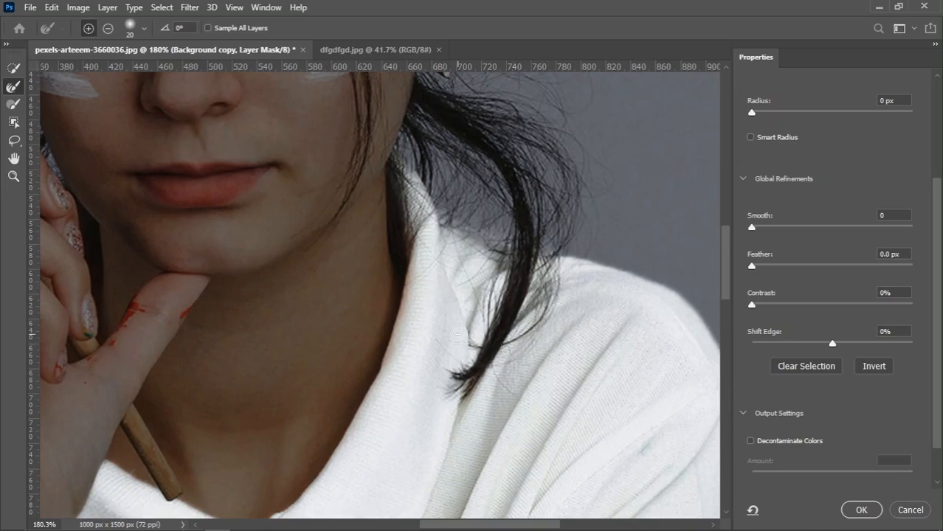
Step: Raise the preview opacity to 90% and check the refined edges around the collar and hair
{"action": "scroll", "coordinate": [937, 304], "scroll_direction": "up", "scroll_amount": 5}
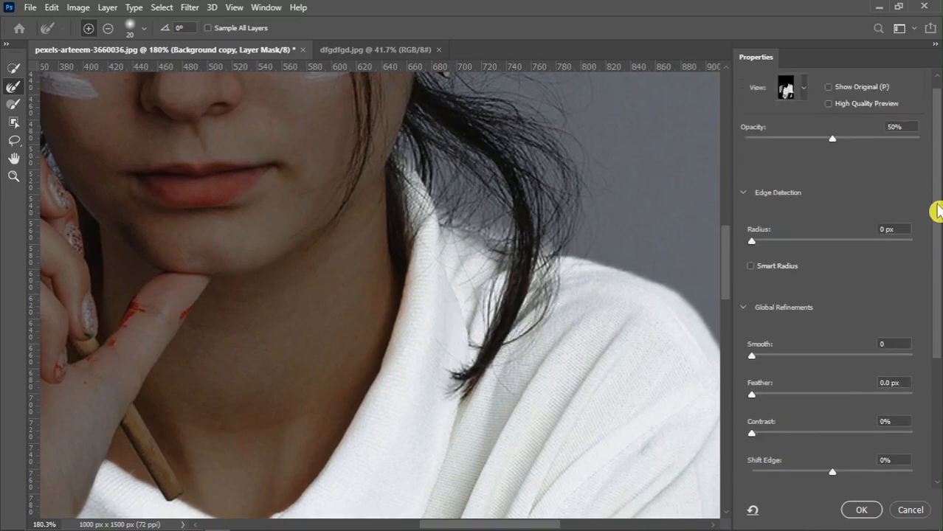
{"action": "left_click", "coordinate": [802, 112]}
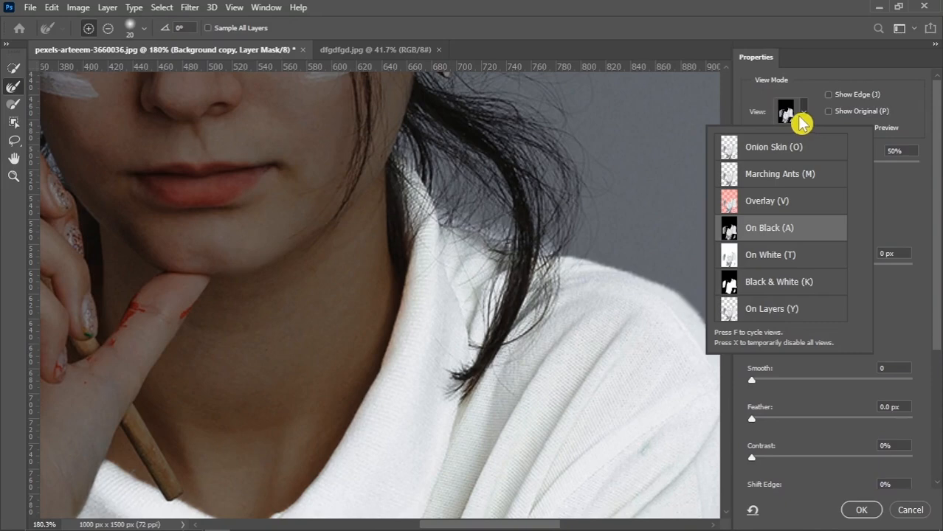
{"action": "left_click", "coordinate": [804, 130]}
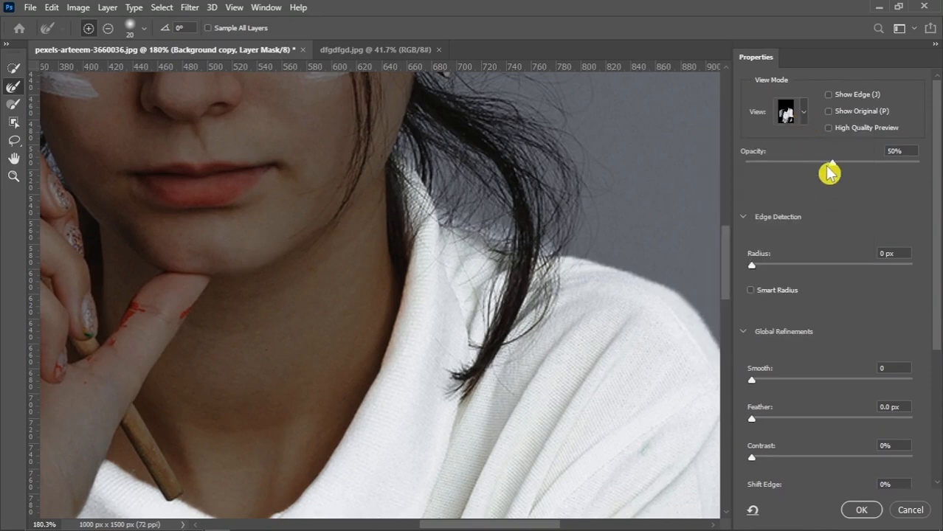
{"action": "left_click_drag", "start_coordinate": [837, 171], "coordinate": [904, 168]}
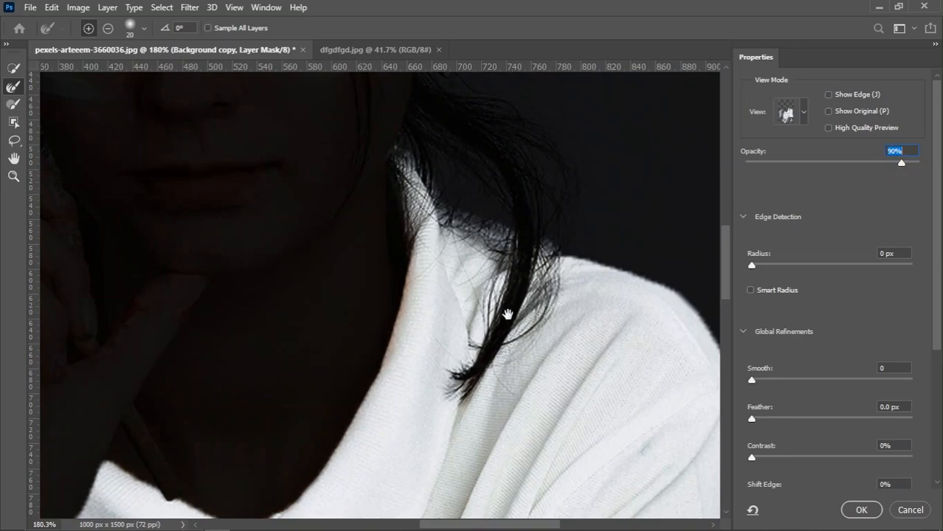
{"action": "left_click_drag", "start_coordinate": [507, 314], "coordinate": [502, 255]}
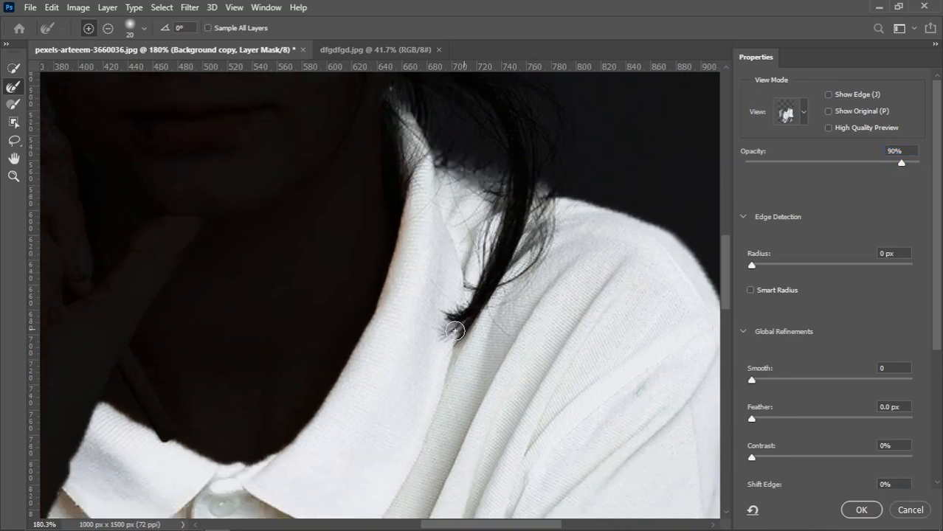
{"action": "scroll", "coordinate": [465, 233], "scroll_direction": "down", "scroll_amount": 5}
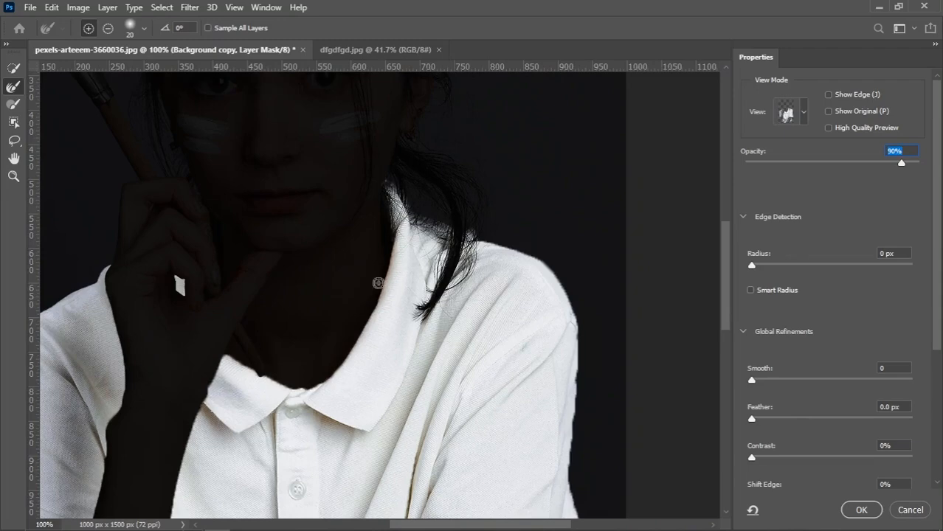
{"action": "scroll", "coordinate": [322, 288], "scroll_direction": "up", "scroll_amount": 5}
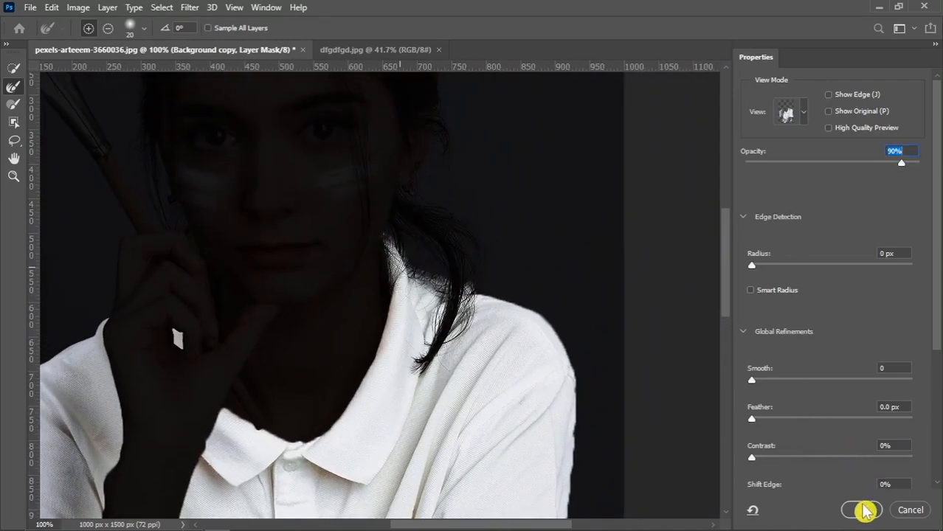
Step: Enable Decontaminate Colors at 100% and output the refined mask as a New Layer with Layer Mask
{"action": "left_click_drag", "start_coordinate": [933, 281], "coordinate": [925, 421]}
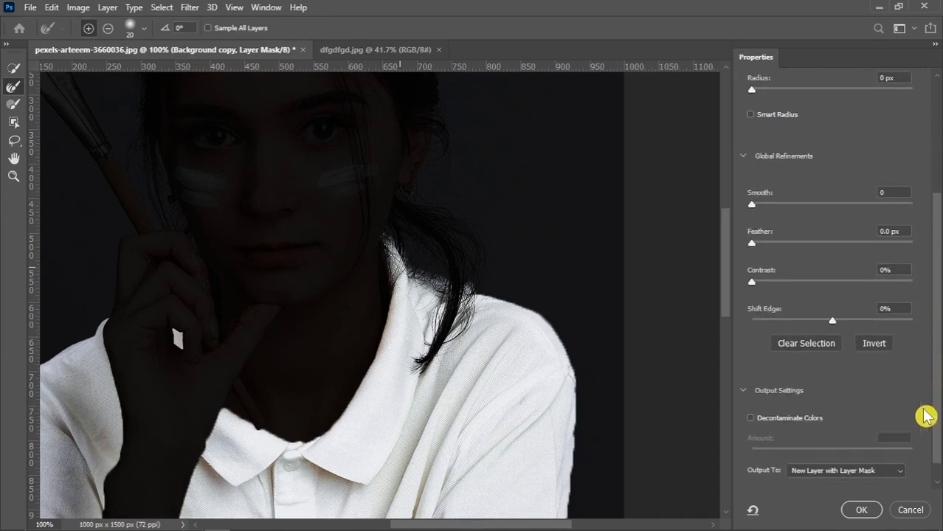
{"action": "left_click", "coordinate": [751, 418]}
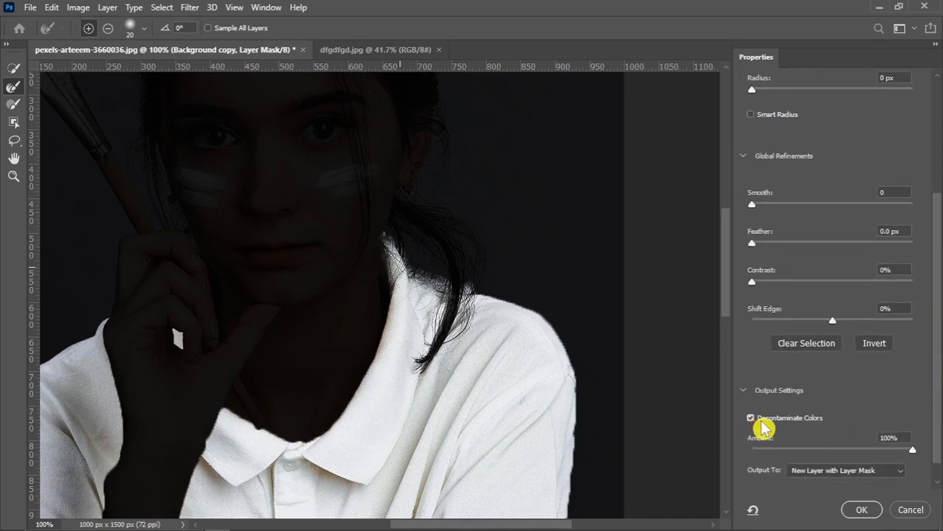
{"action": "left_click", "coordinate": [860, 511]}
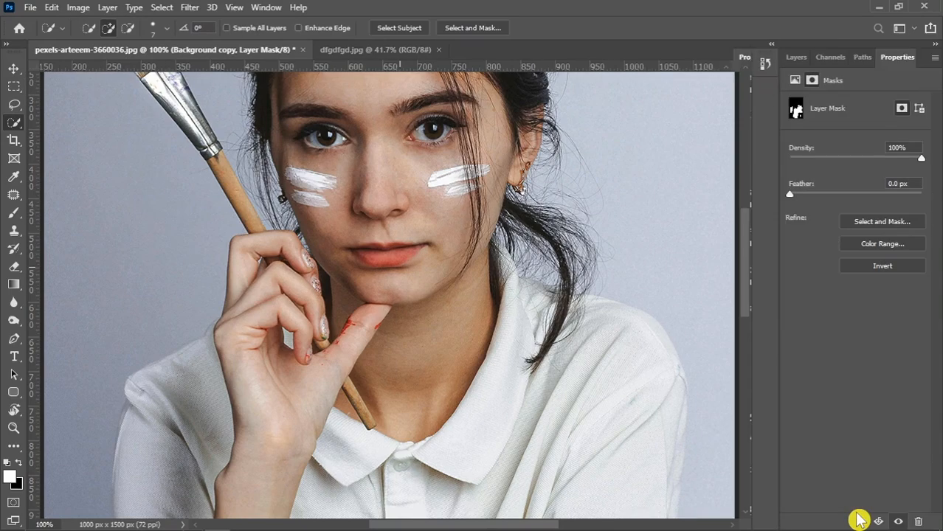
Step: Check the shirt cutout by hiding and showing the Background copy 2 and Background layers
{"action": "key", "text": "v"}
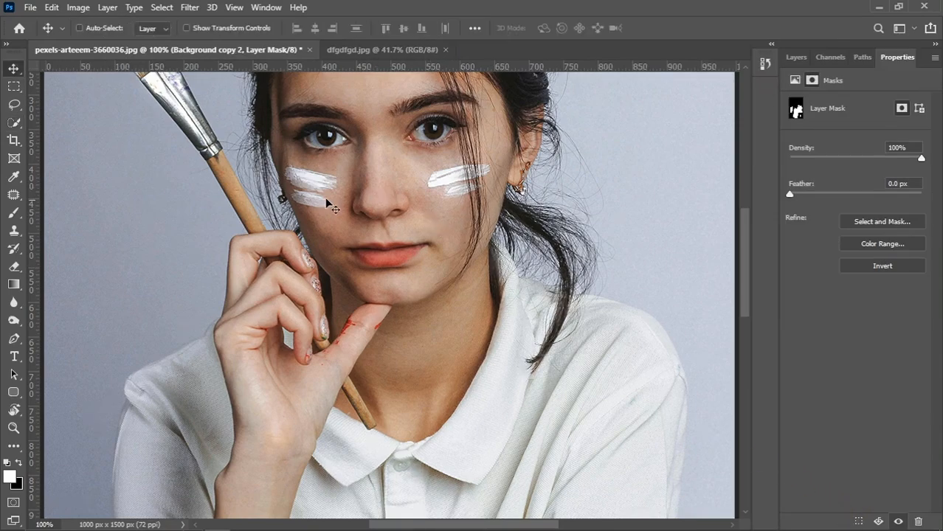
{"action": "scroll", "coordinate": [595, 285], "scroll_direction": "down", "scroll_amount": 2}
{"action": "left_click", "coordinate": [795, 57]}
{"action": "left_click", "coordinate": [791, 146]}
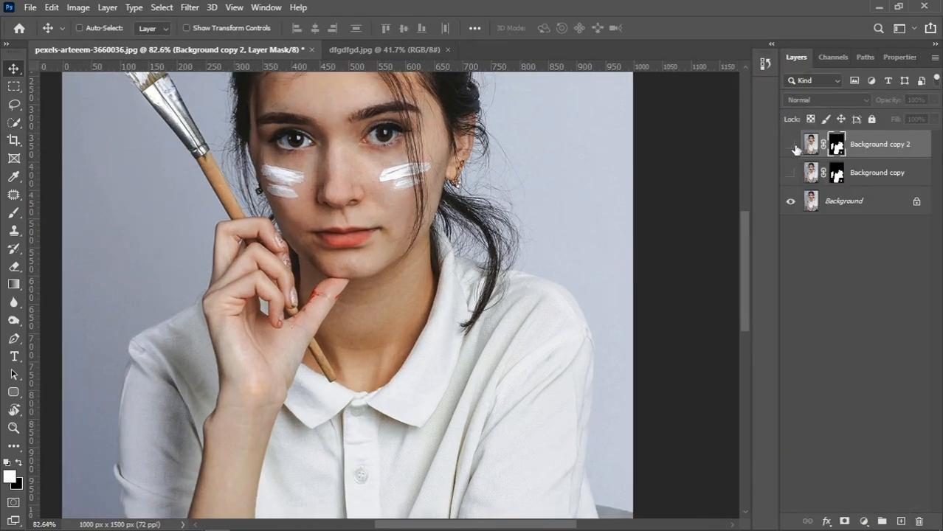
{"action": "left_click", "coordinate": [793, 148]}
{"action": "left_click", "coordinate": [789, 200]}
{"action": "left_click", "coordinate": [790, 202]}
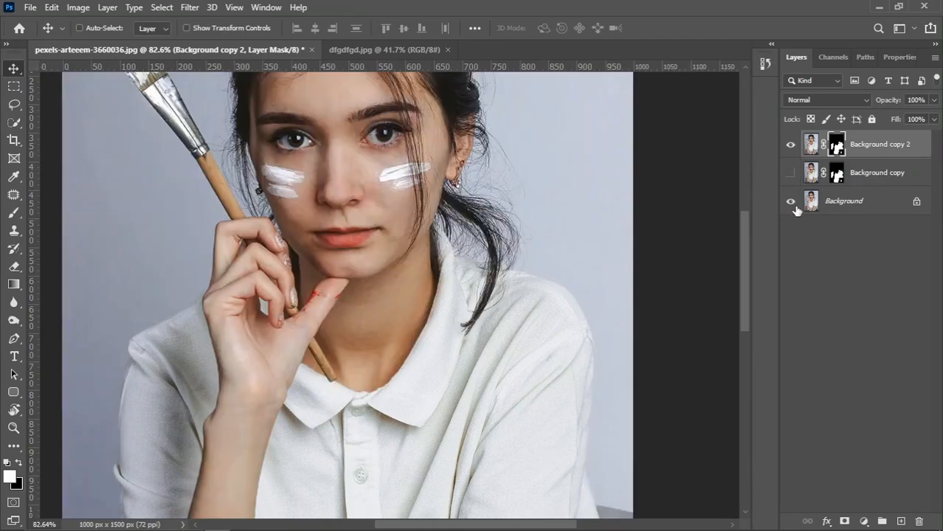
Step: Compare the collar and hair area with the Background copy 2 layer hidden and shown
{"action": "left_click", "coordinate": [790, 146]}
{"action": "left_click", "coordinate": [790, 146]}
{"action": "left_click_drag", "start_coordinate": [524, 279], "coordinate": [492, 273]}
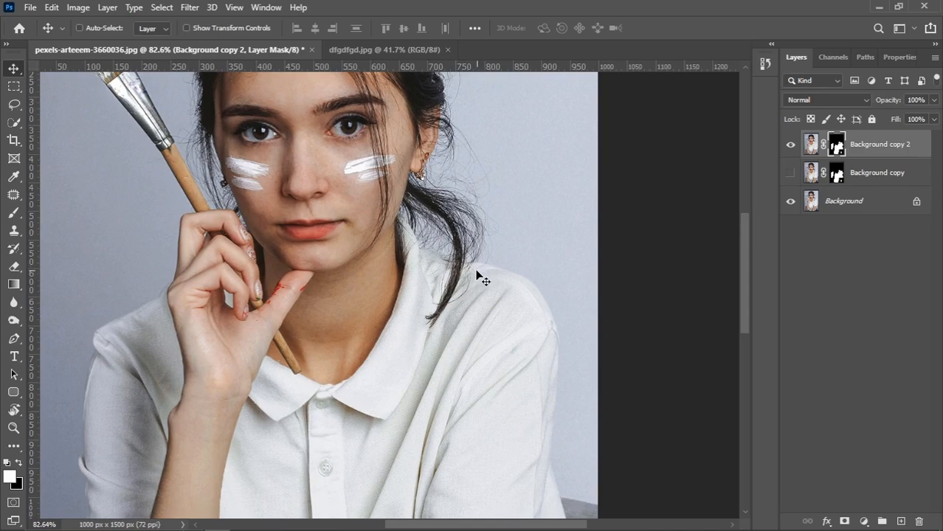
{"action": "left_click", "coordinate": [790, 148]}
{"action": "left_click", "coordinate": [791, 148]}
{"action": "scroll", "coordinate": [437, 249], "scroll_direction": "down", "scroll_amount": 4}
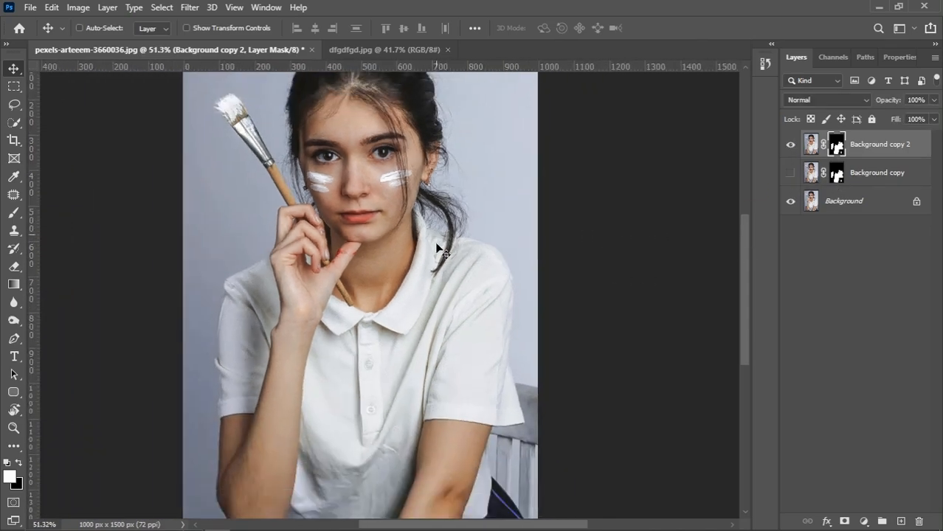
{"action": "scroll", "coordinate": [325, 236], "scroll_direction": "down", "scroll_amount": 2}
{"action": "scroll", "coordinate": [472, 268], "scroll_direction": "up", "scroll_amount": 1}
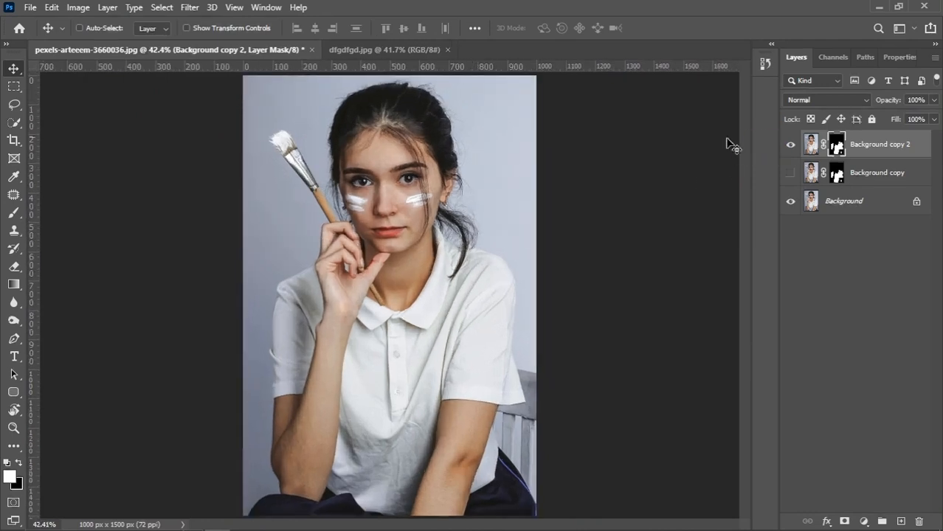
Step: Bring the floral pattern from dfgdfgd.jpg into the portrait document above Background copy 2 and convert it to a smart object
{"action": "left_click", "coordinate": [811, 146]}
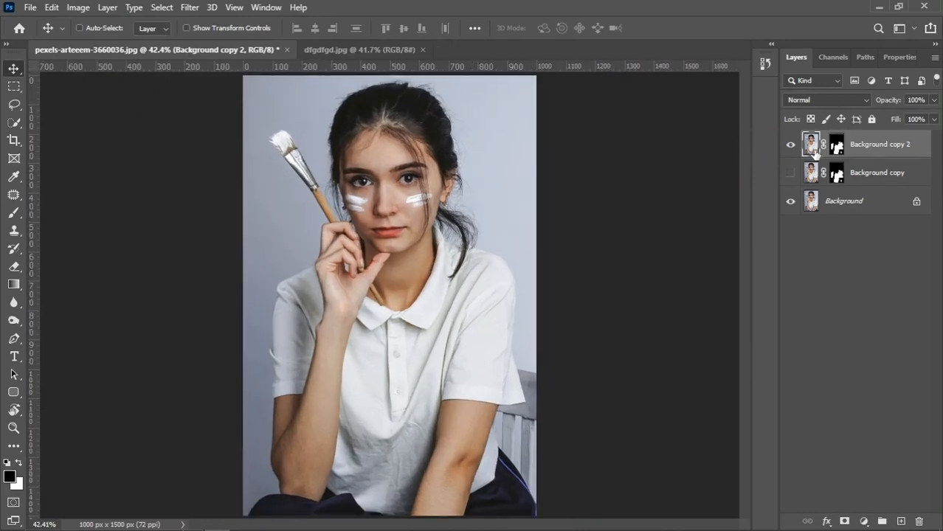
{"action": "left_click", "coordinate": [384, 51]}
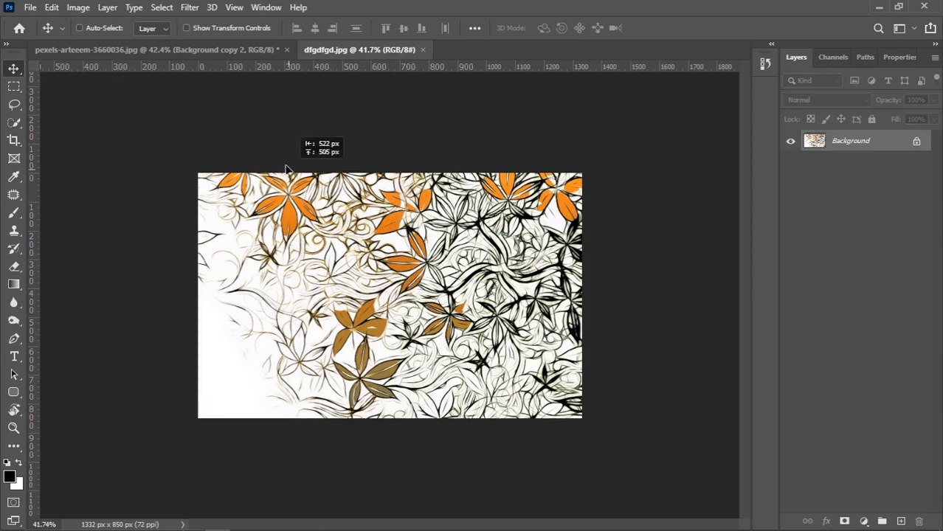
{"action": "left_click", "coordinate": [184, 50]}
{"action": "left_click_drag", "start_coordinate": [390, 291], "coordinate": [404, 303]}
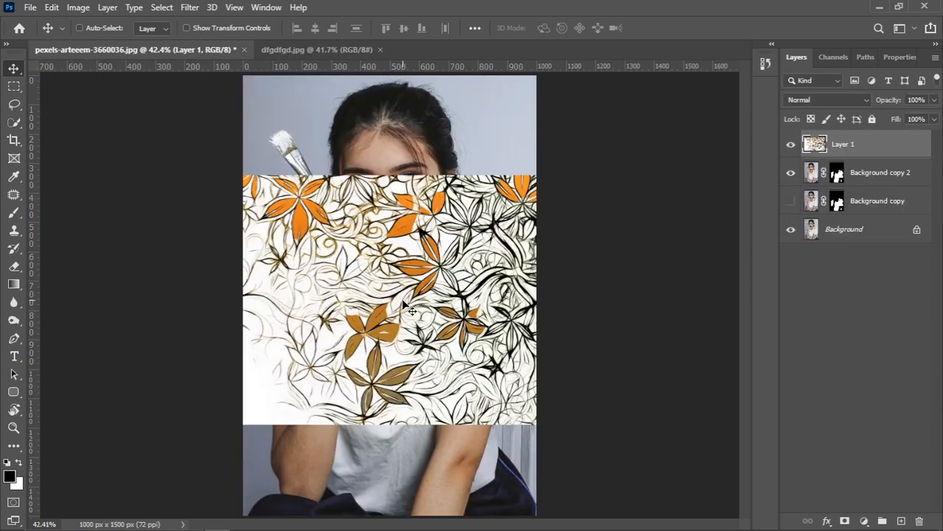
{"action": "right_click", "coordinate": [872, 152]}
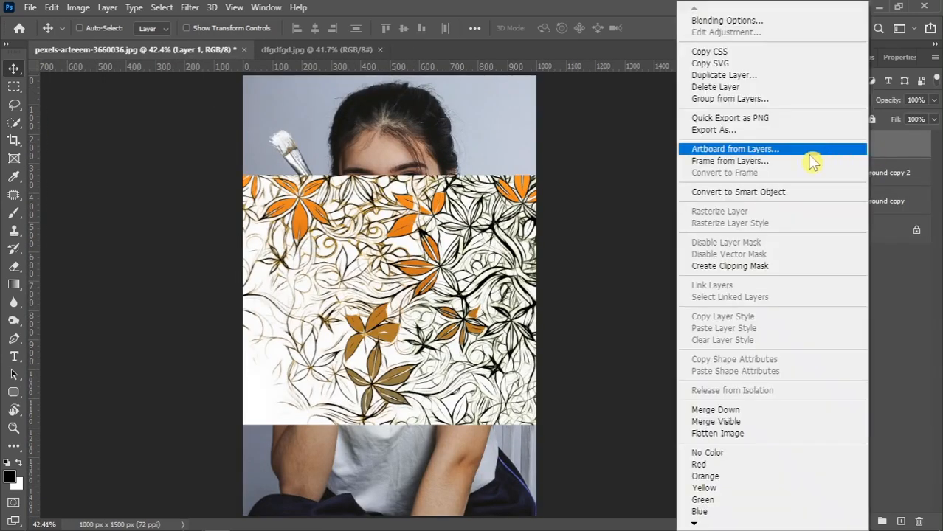
{"action": "left_click", "coordinate": [719, 192]}
Step: Scale the floral pattern layer to about 118% and position it over the shirt area down to the photo's lower edge
{"action": "key", "text": "ctrl+t"}
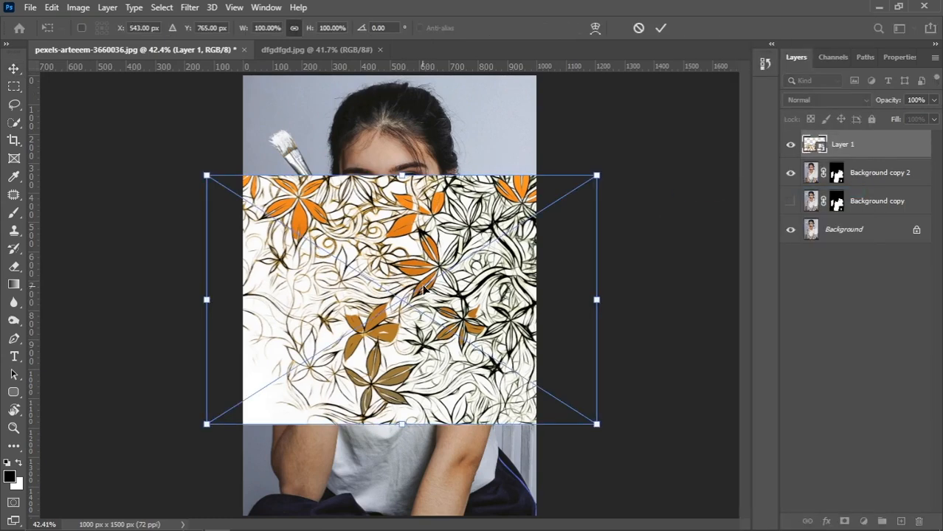
{"action": "key", "text": "ctrl+0"}
{"action": "left_click_drag", "start_coordinate": [412, 372], "coordinate": [447, 424]}
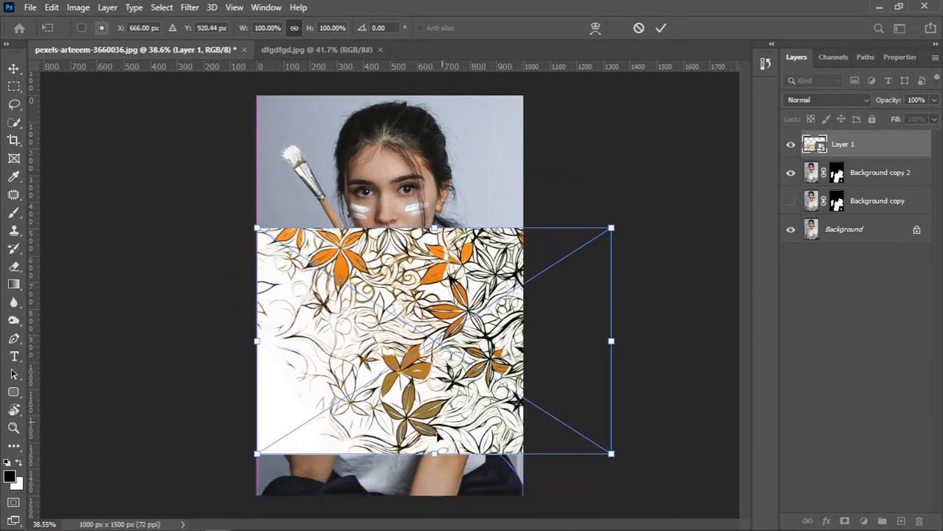
{"action": "left_click_drag", "start_coordinate": [438, 457], "coordinate": [437, 496]}
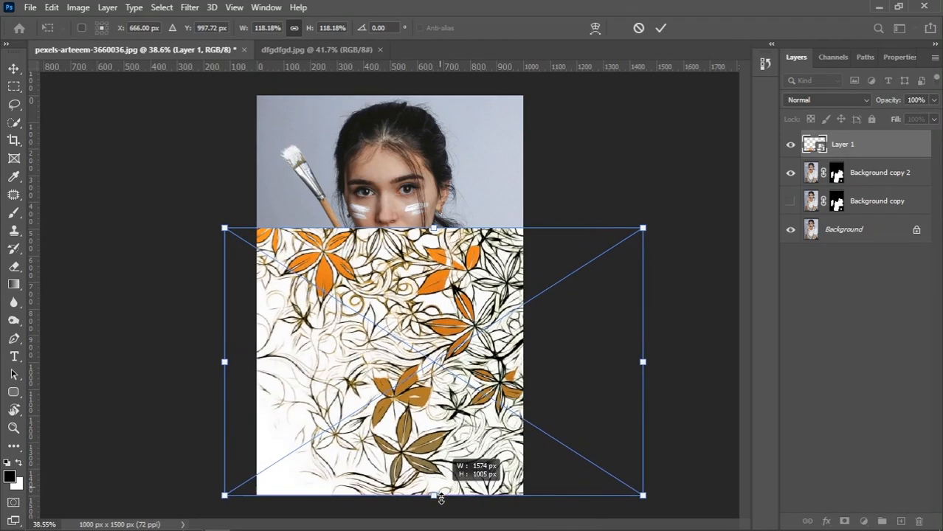
{"action": "left_click_drag", "start_coordinate": [461, 396], "coordinate": [476, 395]}
{"action": "key", "text": "Return"}
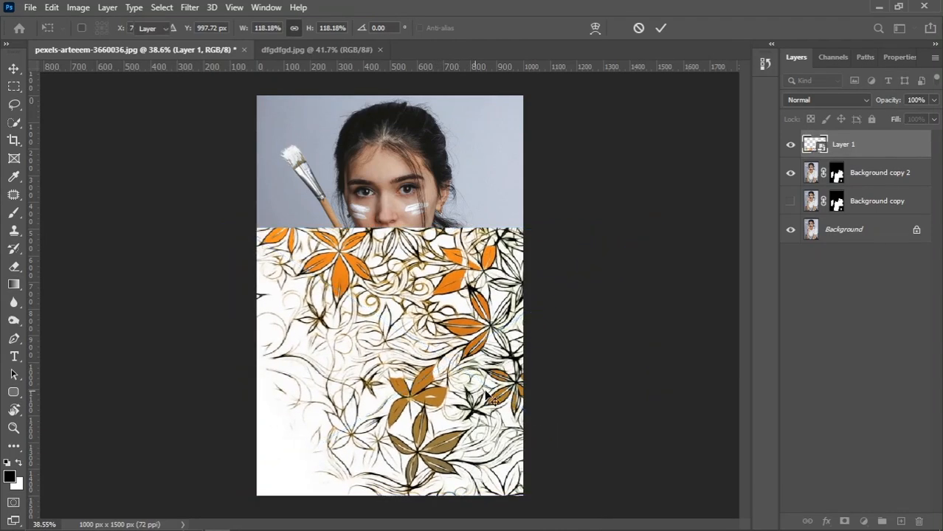
Step: Clip the floral pattern layer to the Background copy 2 shirt layer and set its blend mode to Multiply
{"action": "right_click", "coordinate": [814, 146]}
{"action": "right_click", "coordinate": [858, 145]}
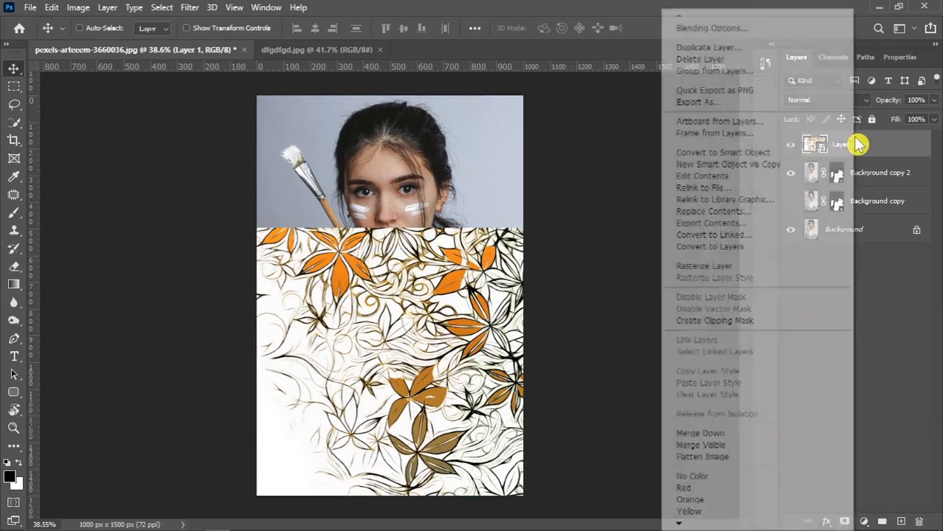
{"action": "left_click", "coordinate": [714, 321]}
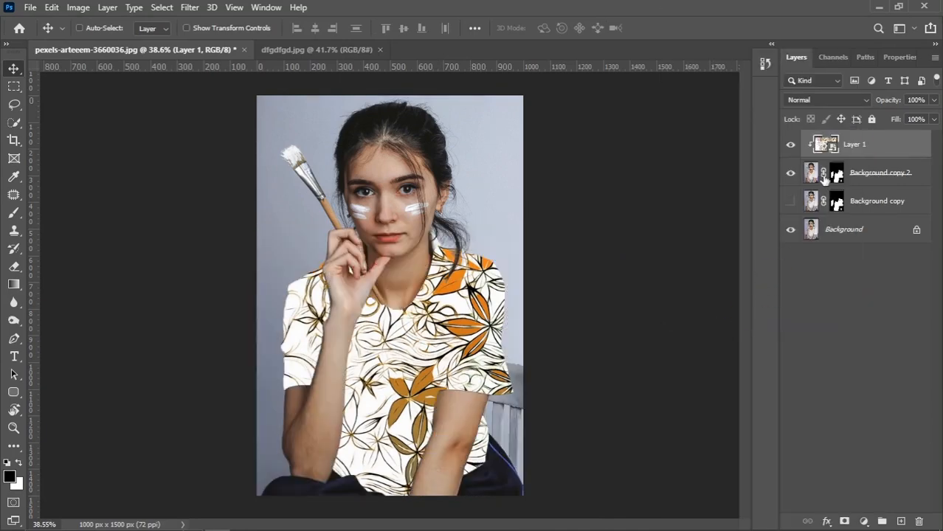
{"action": "left_click", "coordinate": [829, 101]}
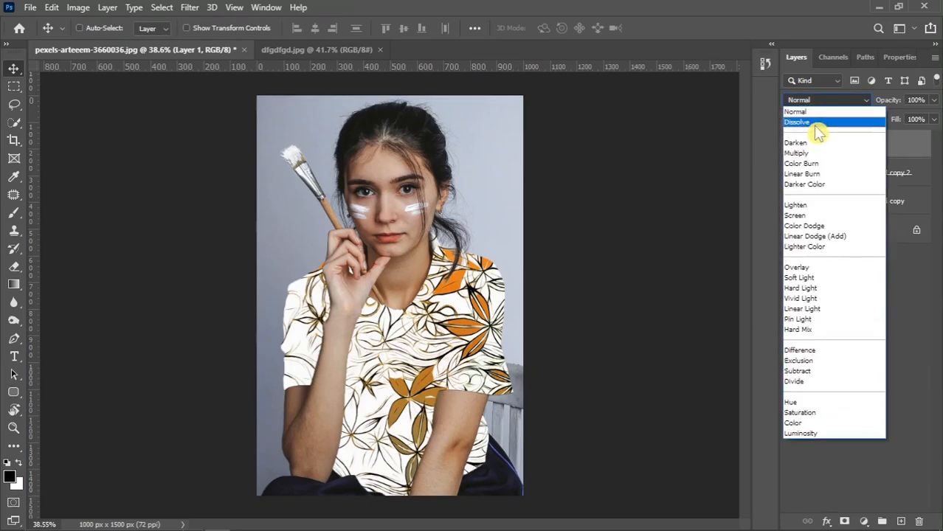
{"action": "left_click", "coordinate": [796, 154]}
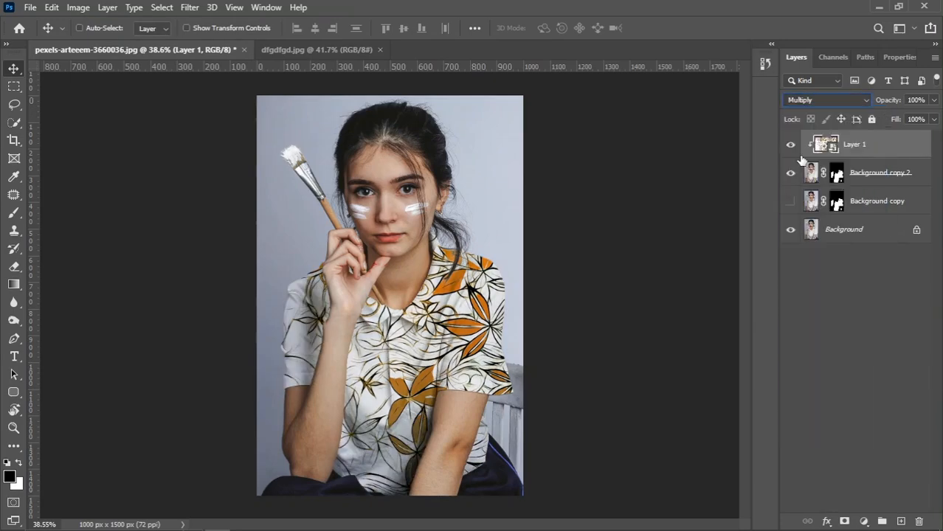
Step: In the pattern layer's Blending Options, split the Underlying Layer white Blend If slider to about 233 / 255
{"action": "right_click", "coordinate": [885, 149]}
{"action": "left_click", "coordinate": [760, 28]}
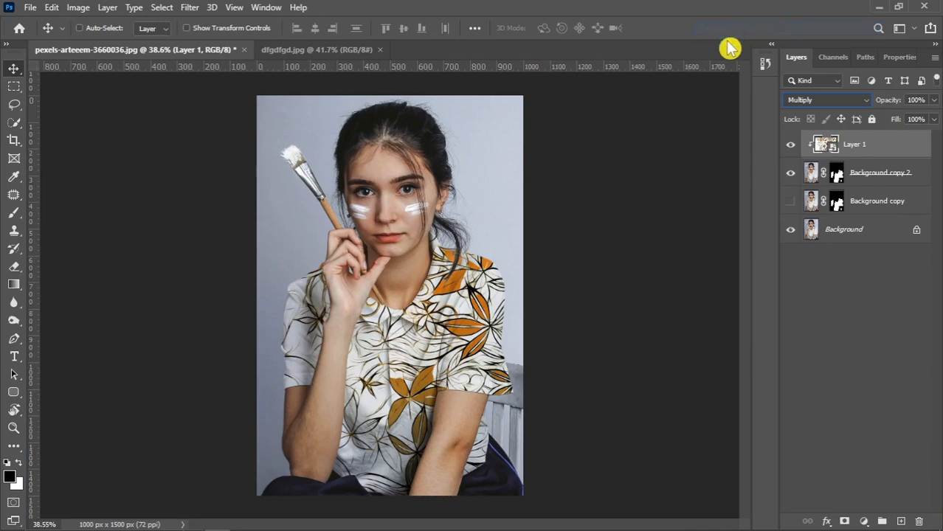
{"action": "key", "text": "alt"}
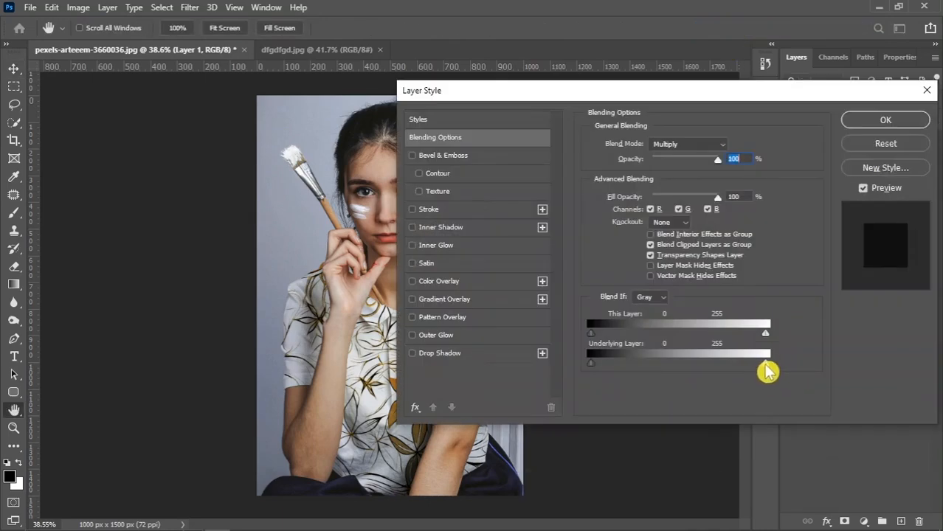
{"action": "left_click_drag", "start_coordinate": [762, 366], "coordinate": [752, 368]}
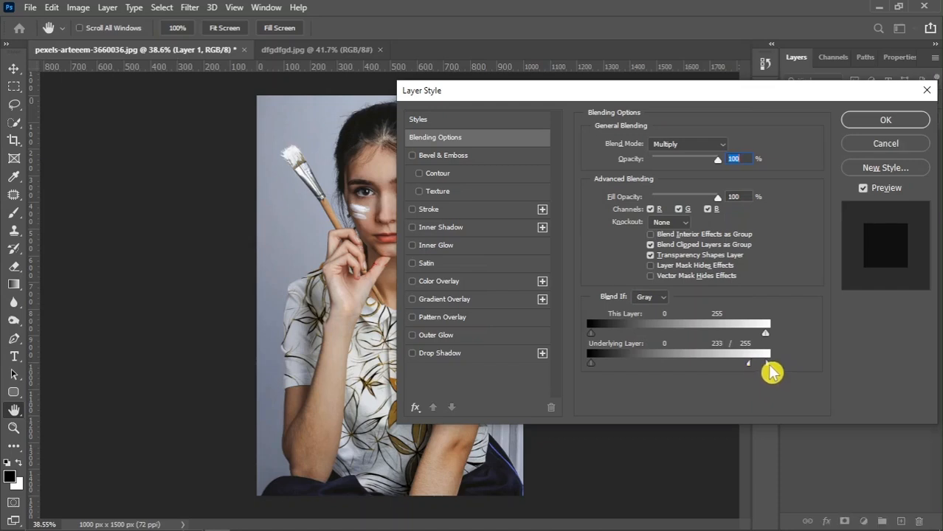
{"action": "left_click", "coordinate": [887, 123]}
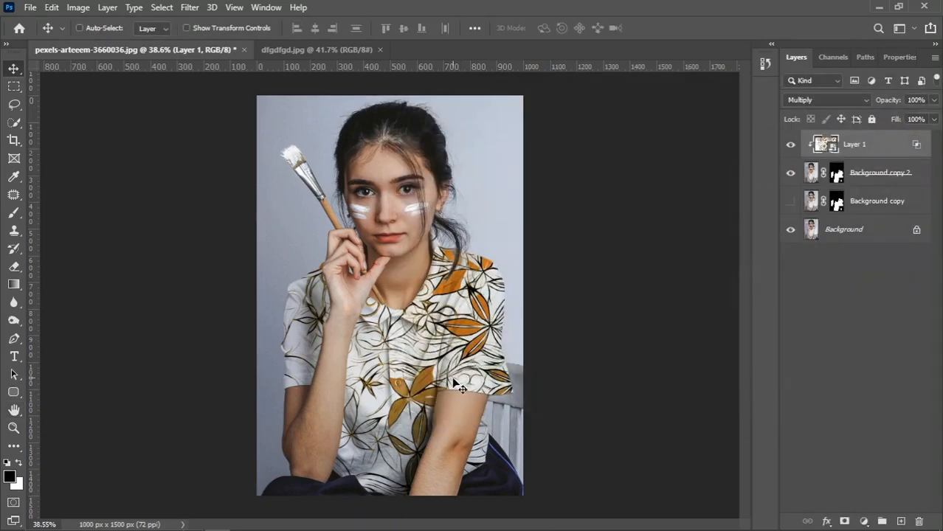
Step: Shift the floral pattern slightly toward the photo's right edge and fine-tune its fit over the shirt with Free Transform
{"action": "scroll", "coordinate": [452, 376], "scroll_direction": "up", "scroll_amount": 3}
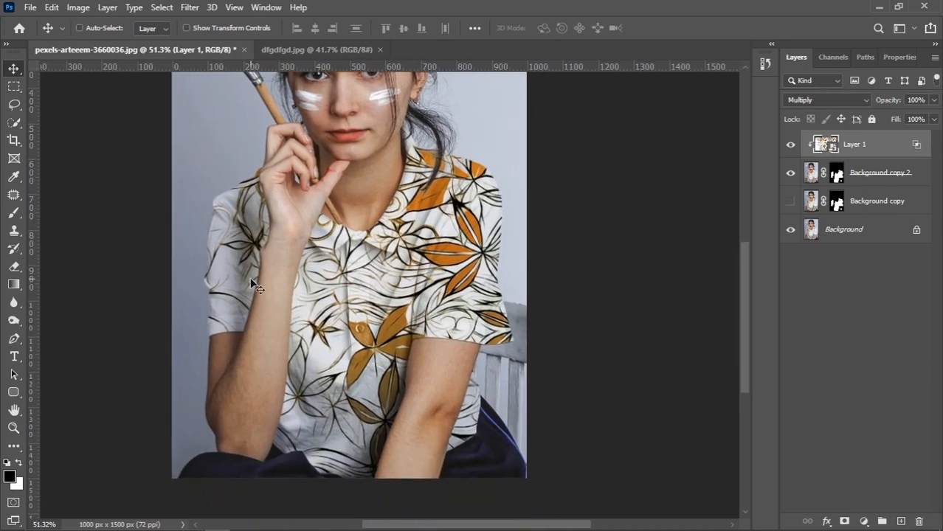
{"action": "left_click_drag", "start_coordinate": [347, 328], "coordinate": [359, 326]}
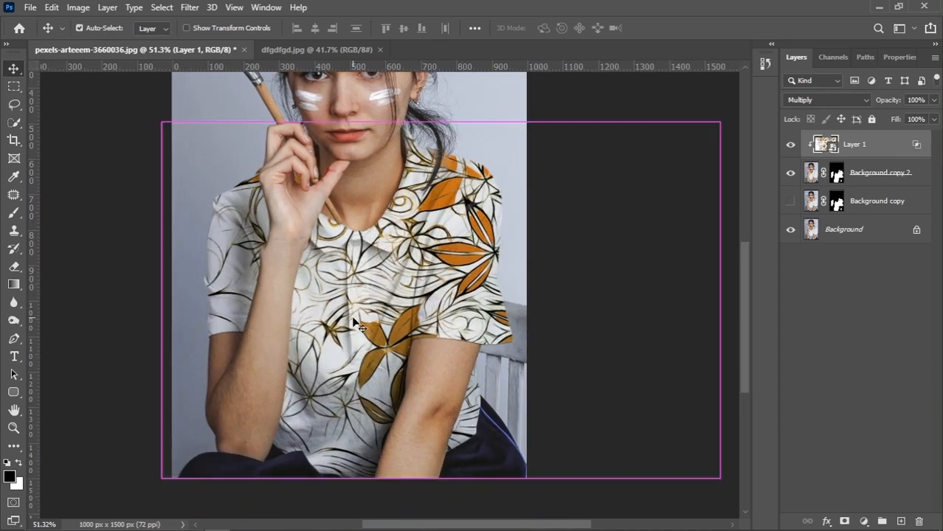
{"action": "key", "text": "ctrl+t"}
{"action": "scroll", "coordinate": [355, 320], "scroll_direction": "down", "scroll_amount": 4}
{"action": "left_click_drag", "start_coordinate": [451, 349], "coordinate": [463, 346]}
{"action": "left_click_drag", "start_coordinate": [653, 233], "coordinate": [658, 230]}
{"action": "key", "text": "Return"}
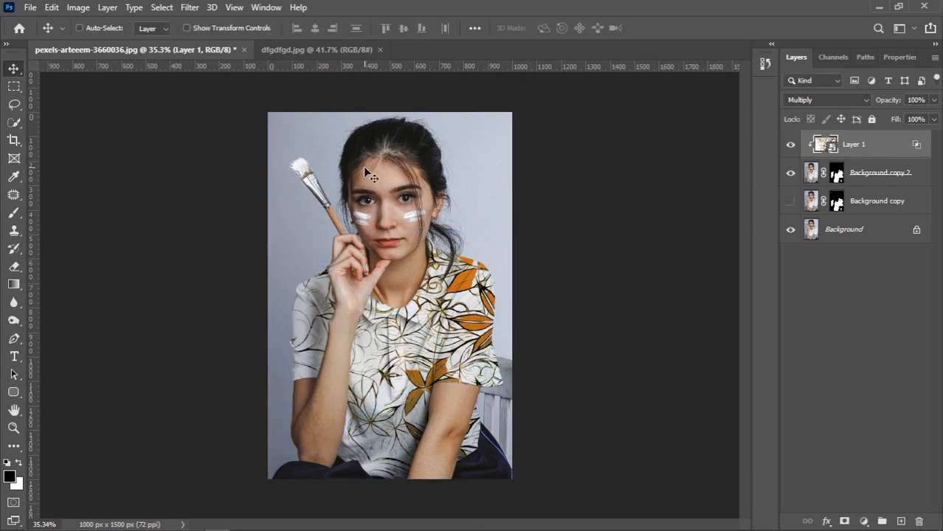
{"action": "scroll", "coordinate": [406, 236], "scroll_direction": "down", "scroll_amount": 2}
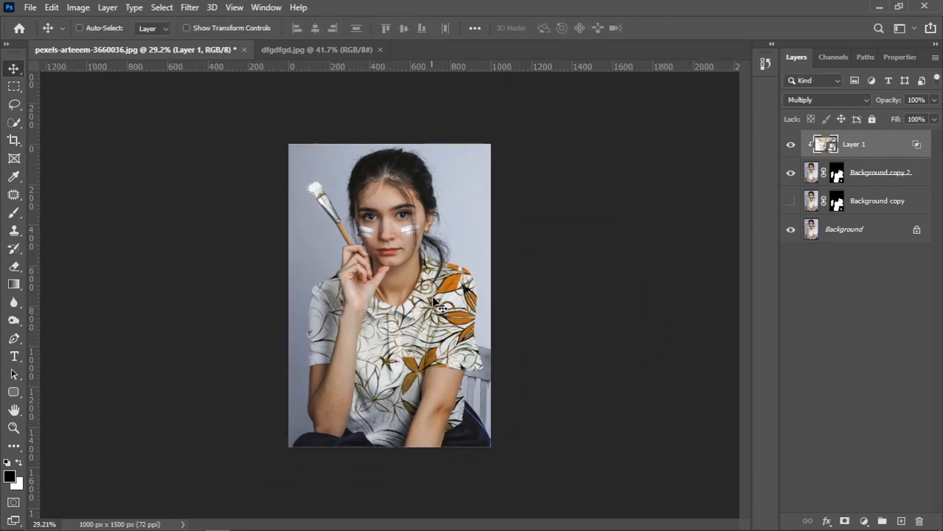
{"action": "scroll", "coordinate": [457, 324], "scroll_direction": "up", "scroll_amount": 2}
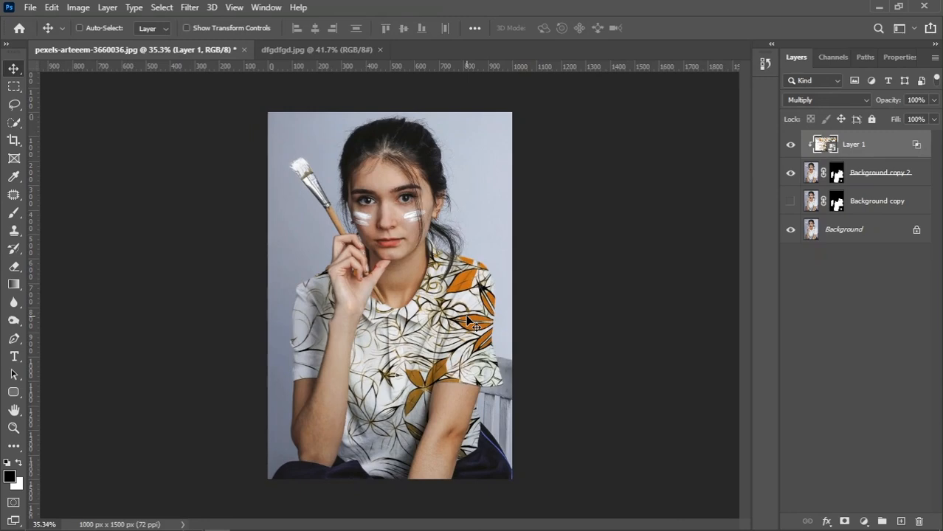